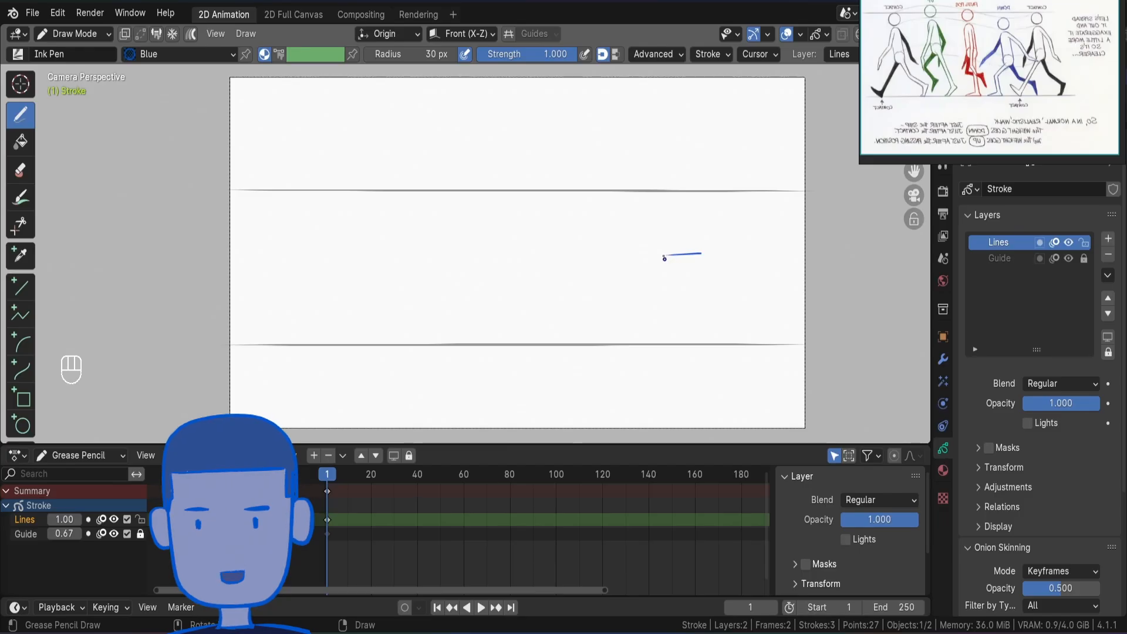
Sketch the character's square torso in blue on frame 1 and label the orange front leg "Front".
{"action": "mouse_move", "coordinate": [665, 254]}
{"action": "left_mouse_down"}
{"action": "mouse_move", "coordinate": [665, 297]}
{"action": "mouse_move", "coordinate": [705, 300]}
{"action": "left_mouse_up"}
{"action": "key", "text": "ctrl+z"}
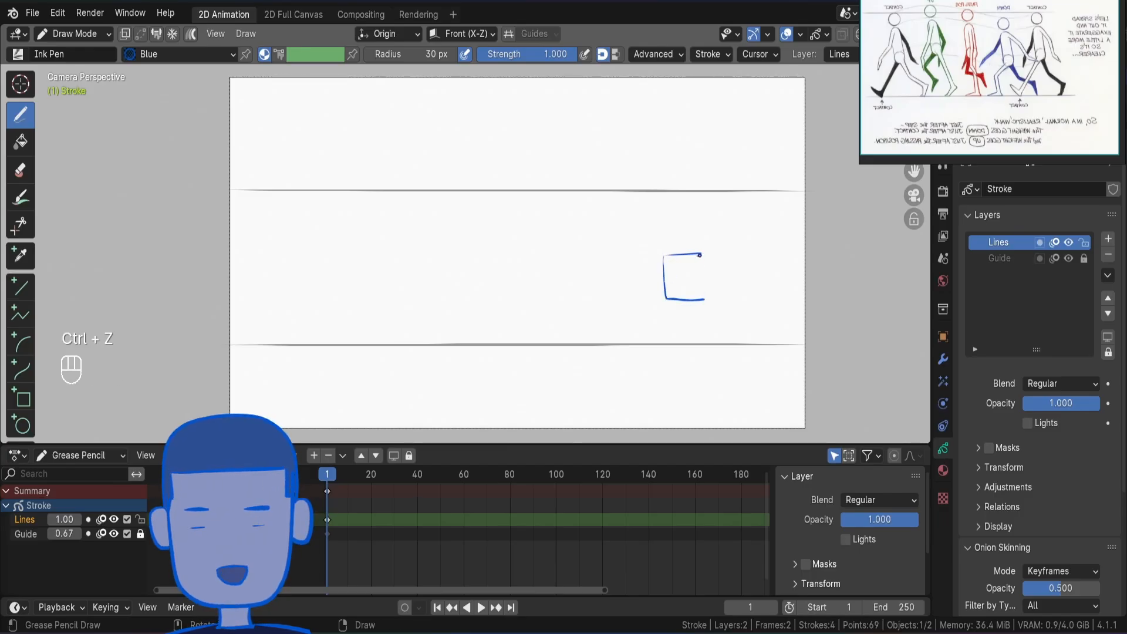
{"action": "key", "text": "ctrl+z"}
{"action": "mouse_move", "coordinate": [690, 253]}
{"action": "left_mouse_down", "text": "shift"}
{"action": "mouse_move", "coordinate": [677, 254]}
{"action": "mouse_move", "coordinate": [733, 252]}
{"action": "mouse_move", "coordinate": [709, 259]}
{"action": "mouse_move", "coordinate": [684, 300]}
{"action": "left_mouse_up", "text": "shift"}
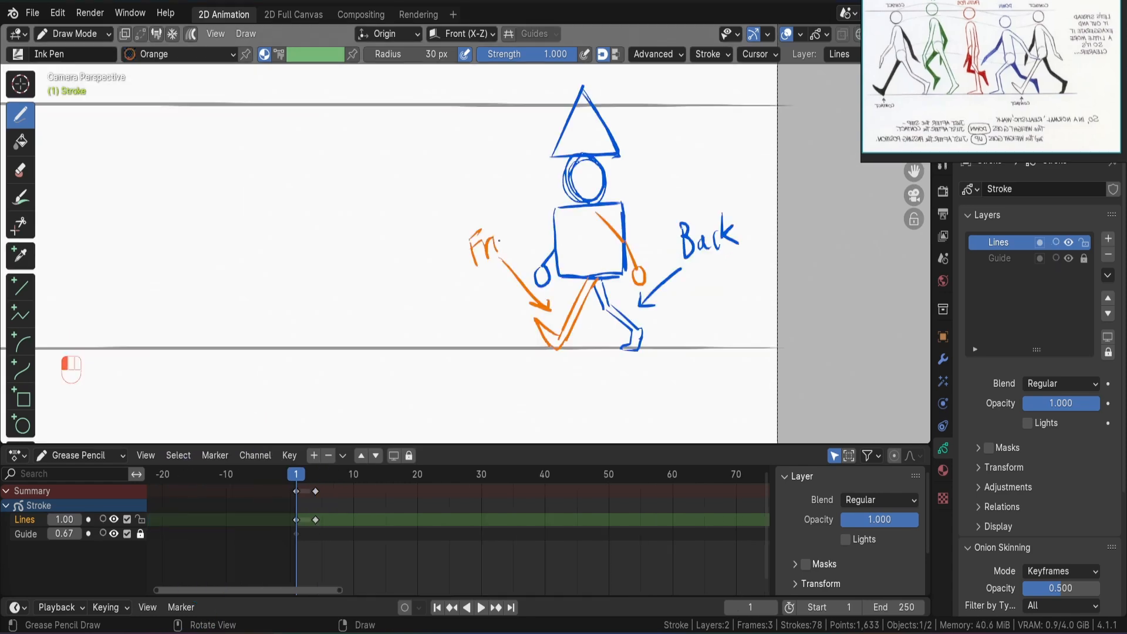
{"action": "left_click_drag", "start_coordinate": [497, 244], "coordinate": [506, 249]}
{"action": "left_click_drag", "start_coordinate": [510, 209], "coordinate": [519, 242]}
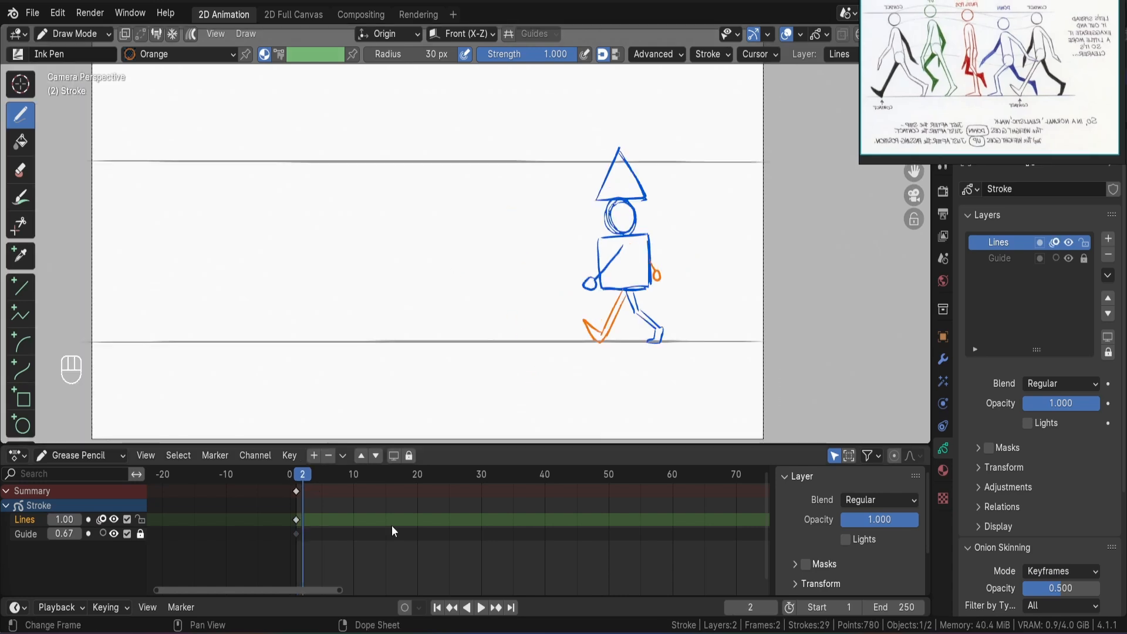
Duplicate the contact pose as a new keyframe on frame 4 of the Lines layer.
{"action": "key", "text": "Right"}
{"action": "key", "text": "Right"}
{"action": "key", "text": "Right"}
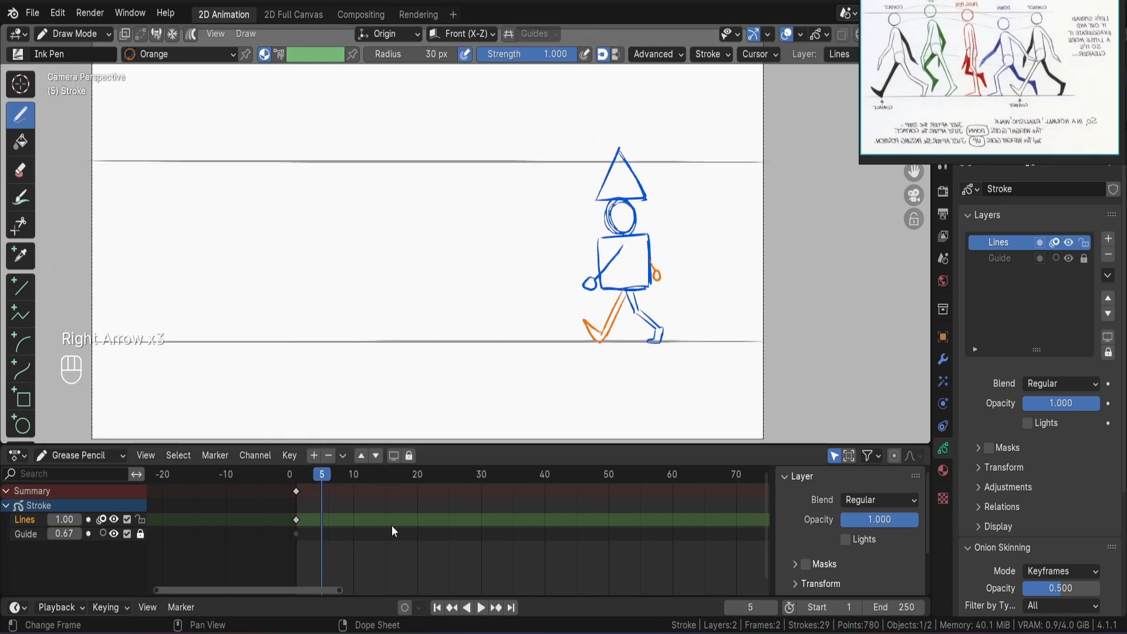
{"action": "key", "text": "Left"}
{"action": "key", "text": "i"}
{"action": "left_click", "coordinate": [633, 238]}
Move the hat, head and torso on frame 4 down about 0.07 m along Z for the down pose.
{"action": "key", "text": "Tab"}
{"action": "key", "text": "Tab"}
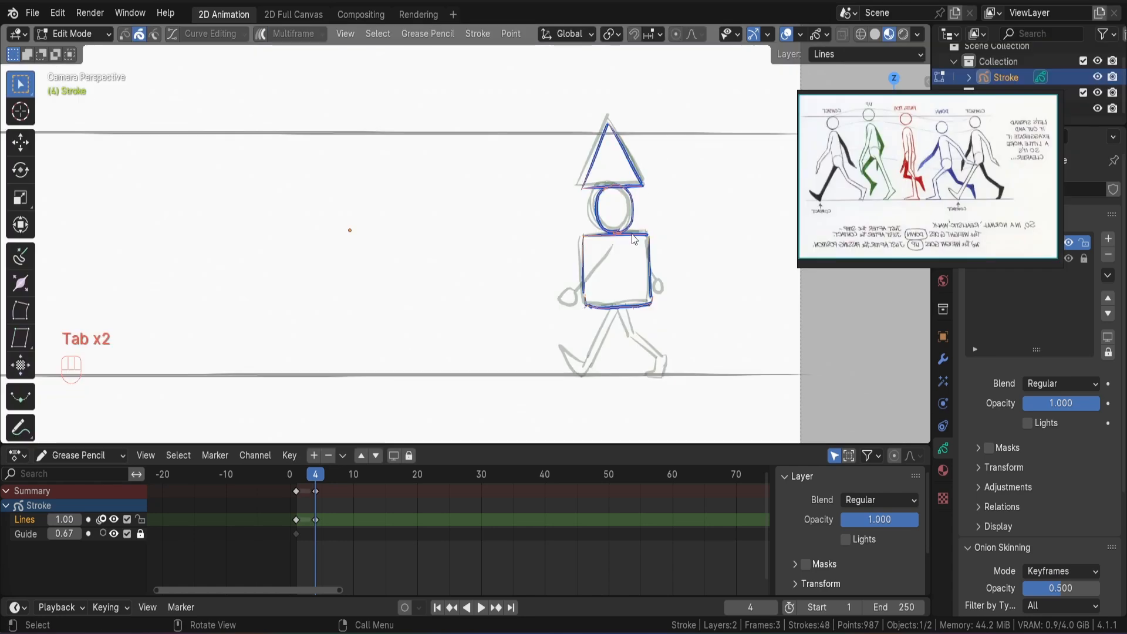
{"action": "key", "text": "a"}
{"action": "key", "text": "g"}
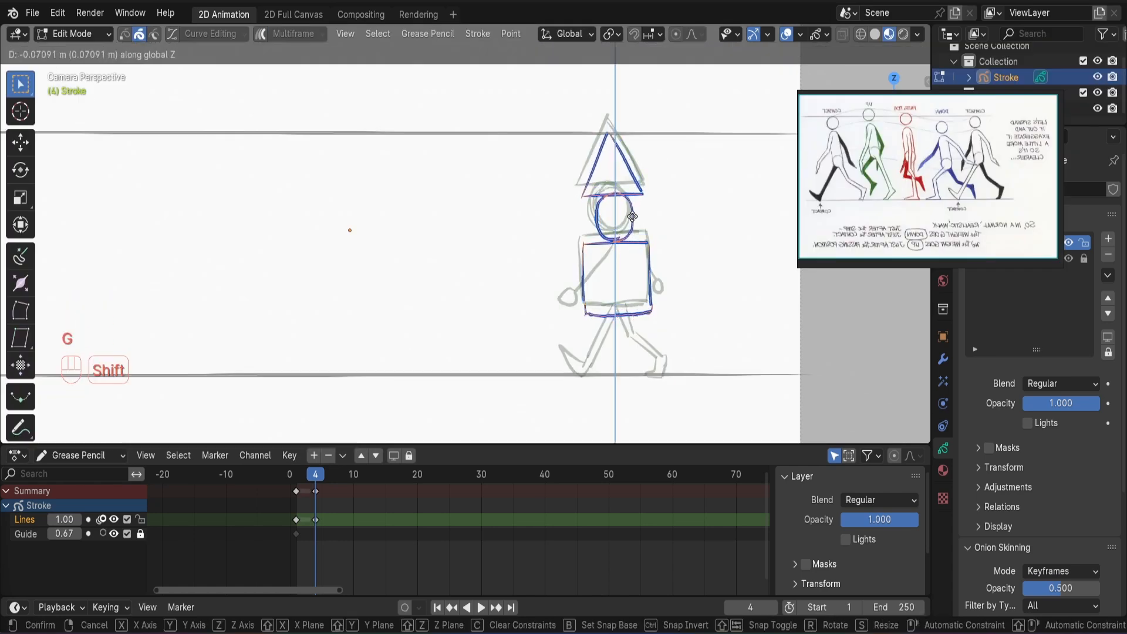
{"action": "left_click", "coordinate": [633, 217]}
Draw the bent front leg in orange on frame 4 with its foot flat on the ground line.
{"action": "key", "text": "ctrl+z"}
{"action": "key", "text": "ctrl+z"}
{"action": "key", "text": "ctrl+z"}
{"action": "key", "text": "ctrl+z"}
{"action": "key", "text": "ctrl+z"}
{"action": "mouse_move", "coordinate": [592, 290]}
{"action": "left_mouse_down"}
{"action": "mouse_move", "coordinate": [563, 304]}
{"action": "mouse_move", "coordinate": [567, 340]}
{"action": "mouse_move", "coordinate": [530, 346]}
{"action": "left_mouse_up"}
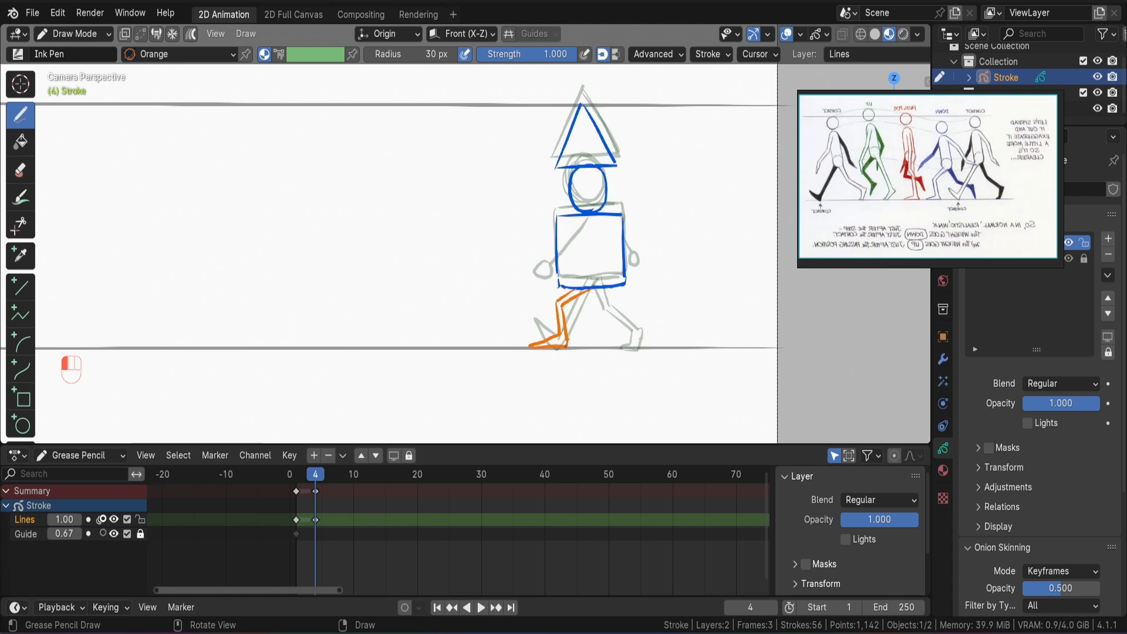
Draw the bent back leg in blue and the backward-swinging front arm in orange on frame 4.
{"action": "key", "text": "ctrl+z"}
{"action": "key", "text": "ctrl+z"}
{"action": "mouse_move", "coordinate": [631, 319]}
{"action": "left_mouse_down"}
{"action": "mouse_move", "coordinate": [642, 325]}
{"action": "mouse_move", "coordinate": [626, 323]}
{"action": "left_mouse_up"}
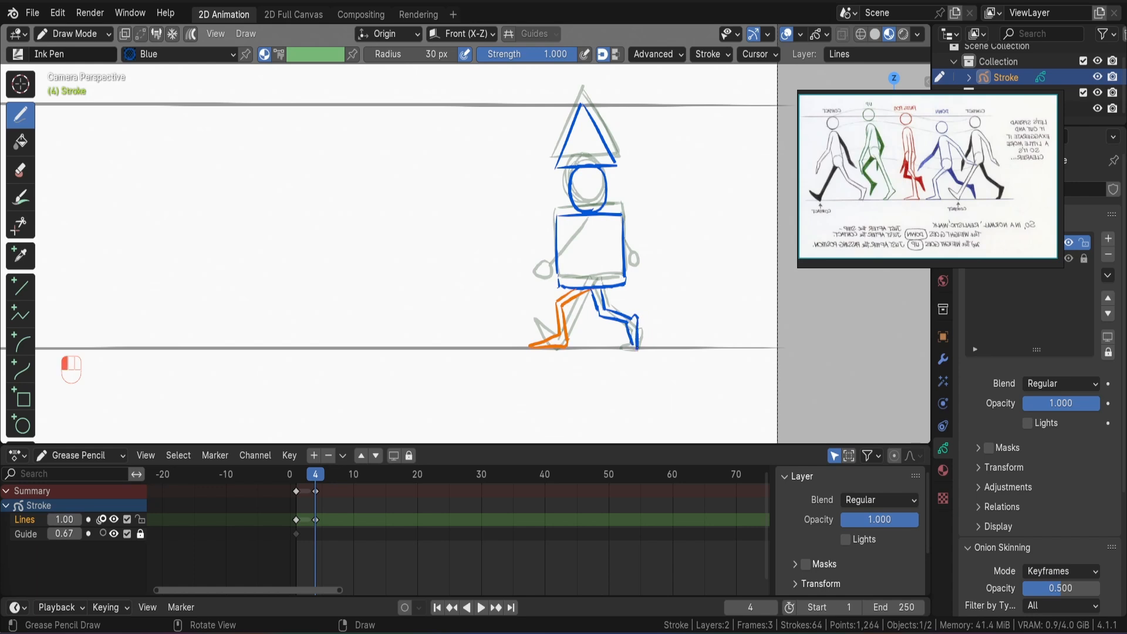
{"action": "key", "text": "Left"}
{"action": "key", "text": "Right"}
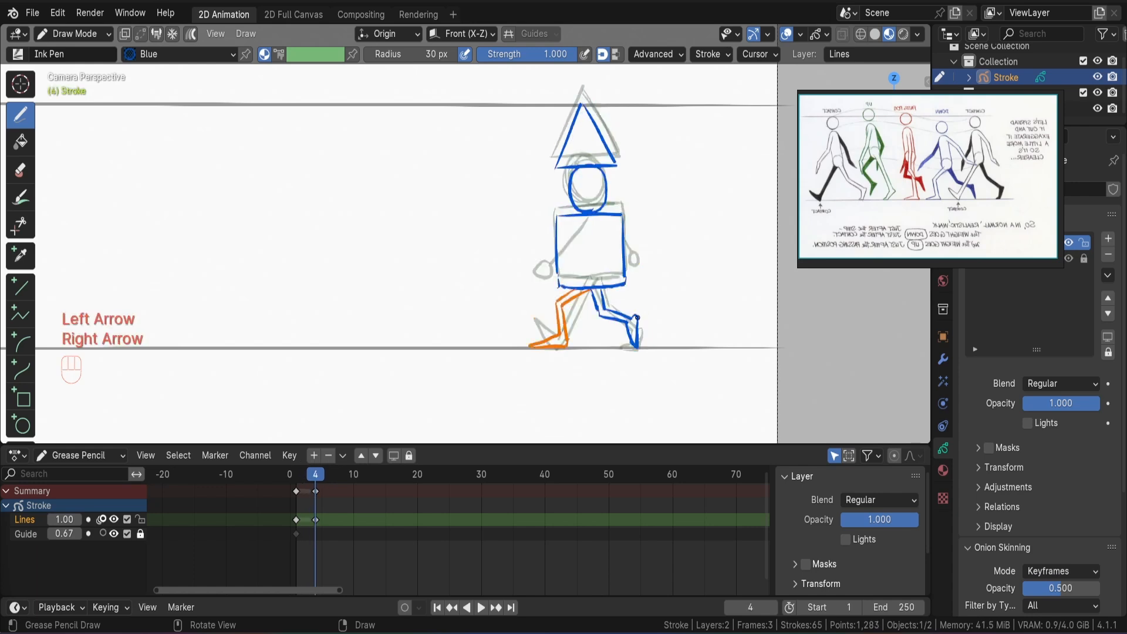
{"action": "mouse_move", "coordinate": [594, 225]}
{"action": "left_mouse_down"}
{"action": "mouse_move", "coordinate": [637, 242]}
{"action": "mouse_move", "coordinate": [646, 276]}
{"action": "left_mouse_up"}
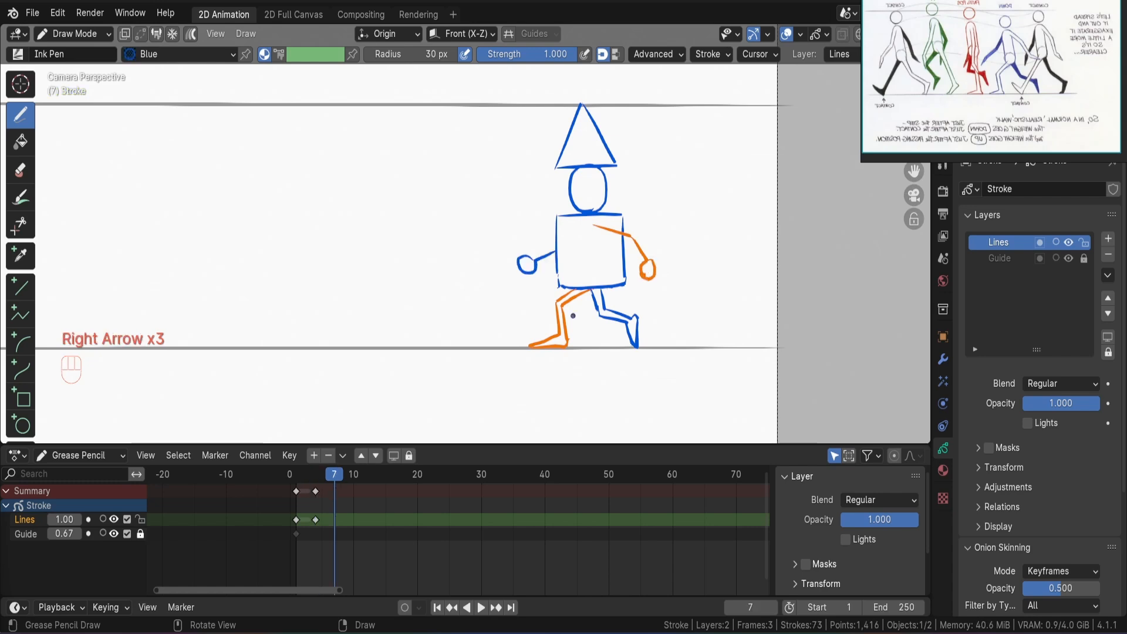
Duplicate the down pose as a new keyframe on frame 8.
{"action": "key", "text": "Right"}
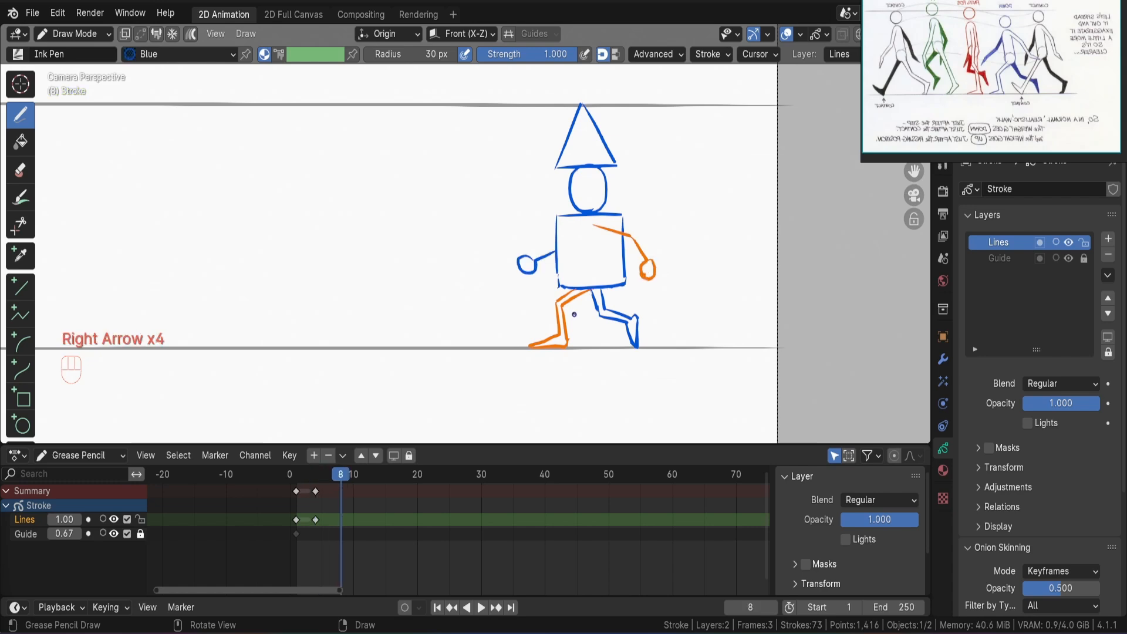
{"action": "key", "text": "i"}
{"action": "left_click", "coordinate": [583, 263]}
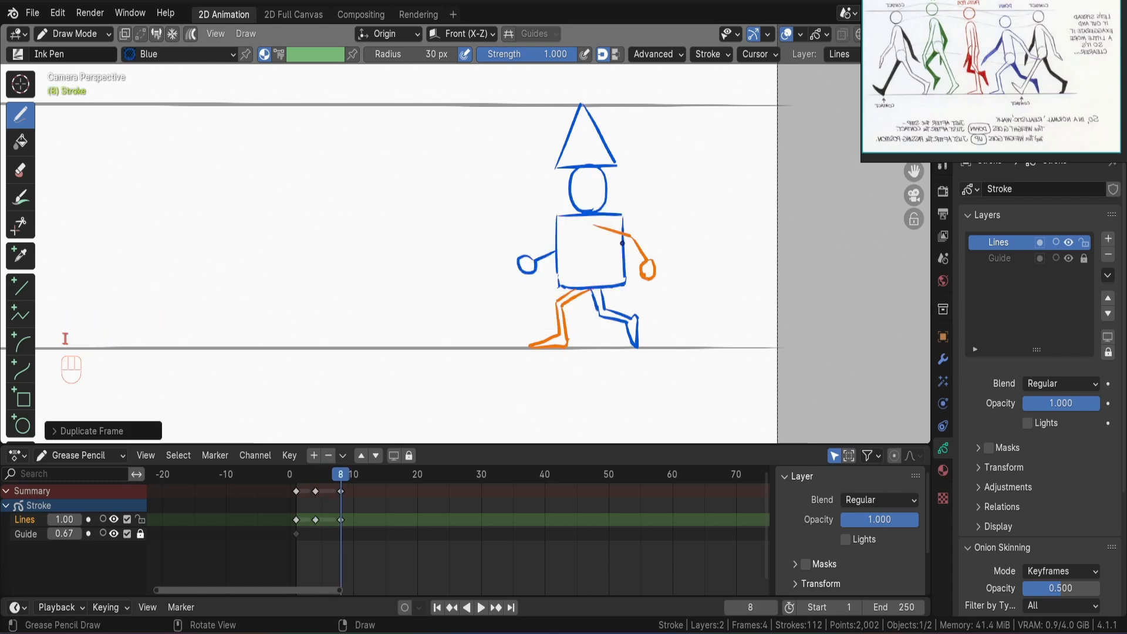
Erase the copied blue arm and orange leg from the frame 8 drawing.
{"action": "key", "text": "Tab"}
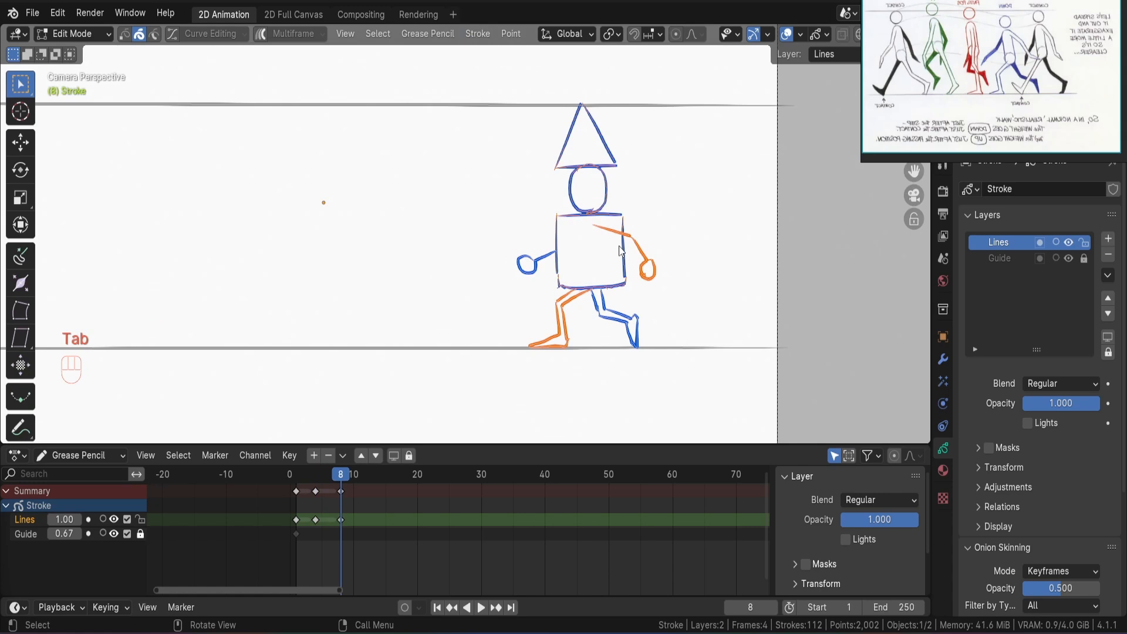
{"action": "key", "text": "Tab"}
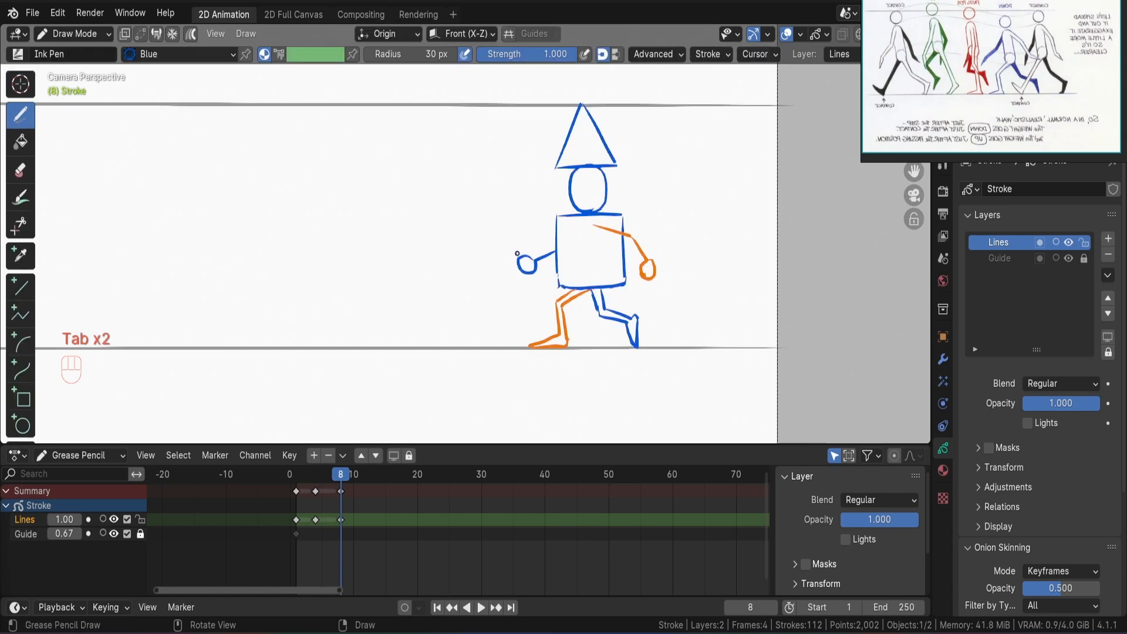
{"action": "left_click_drag", "start_coordinate": [517, 254], "coordinate": [550, 251], "text": "ctrl"}
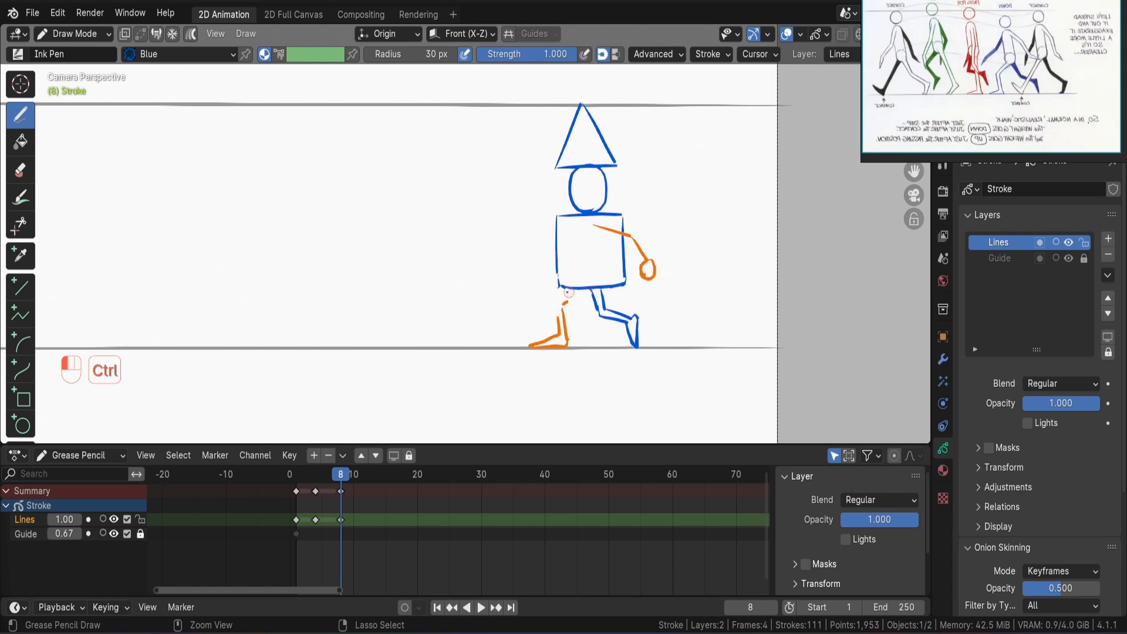
{"action": "mouse_move", "coordinate": [560, 320]}
{"action": "left_mouse_down", "text": "ctrl"}
{"action": "mouse_move", "coordinate": [569, 347]}
{"action": "mouse_move", "coordinate": [531, 345]}
{"action": "left_mouse_up", "text": "ctrl"}
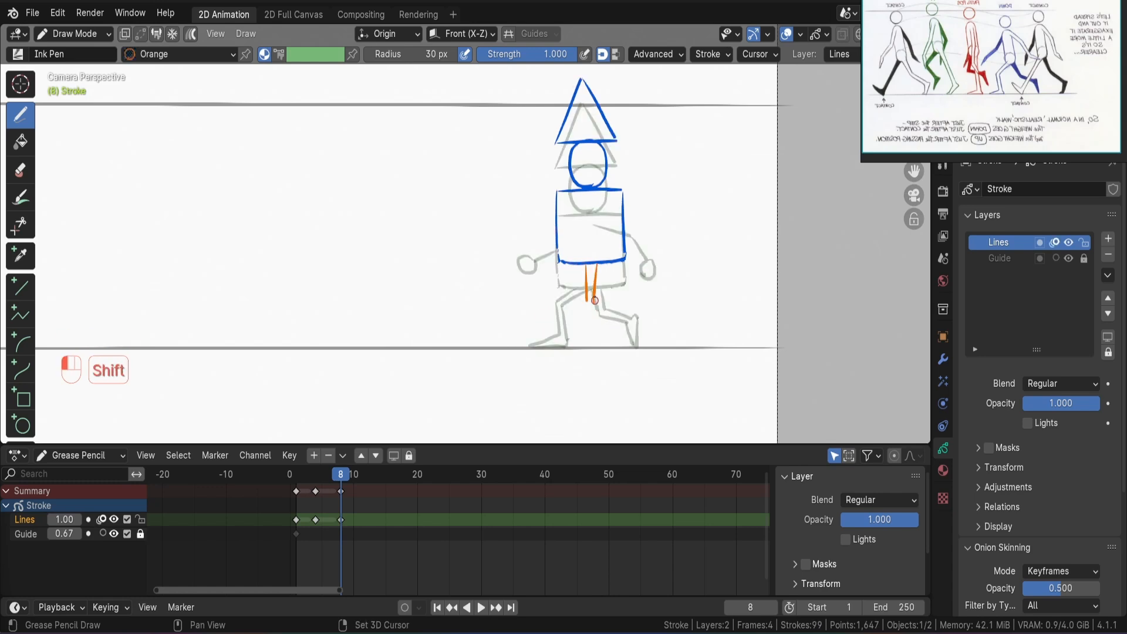
Draw the straight supporting leg in orange under the raised torso on frame 8, with its foot on the ground line.
{"action": "left_click_drag", "start_coordinate": [593, 276], "coordinate": [597, 341], "text": "shift"}
{"action": "left_click_drag", "start_coordinate": [587, 301], "coordinate": [587, 302], "text": "shift"}
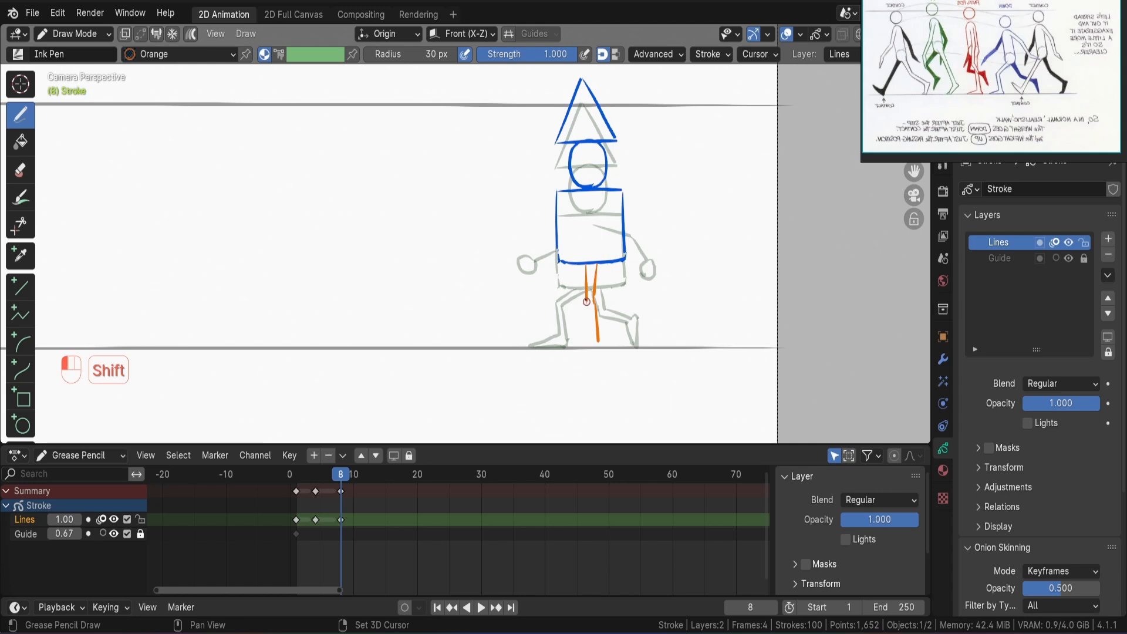
{"action": "left_click_drag", "start_coordinate": [593, 363], "coordinate": [593, 363], "text": "shift"}
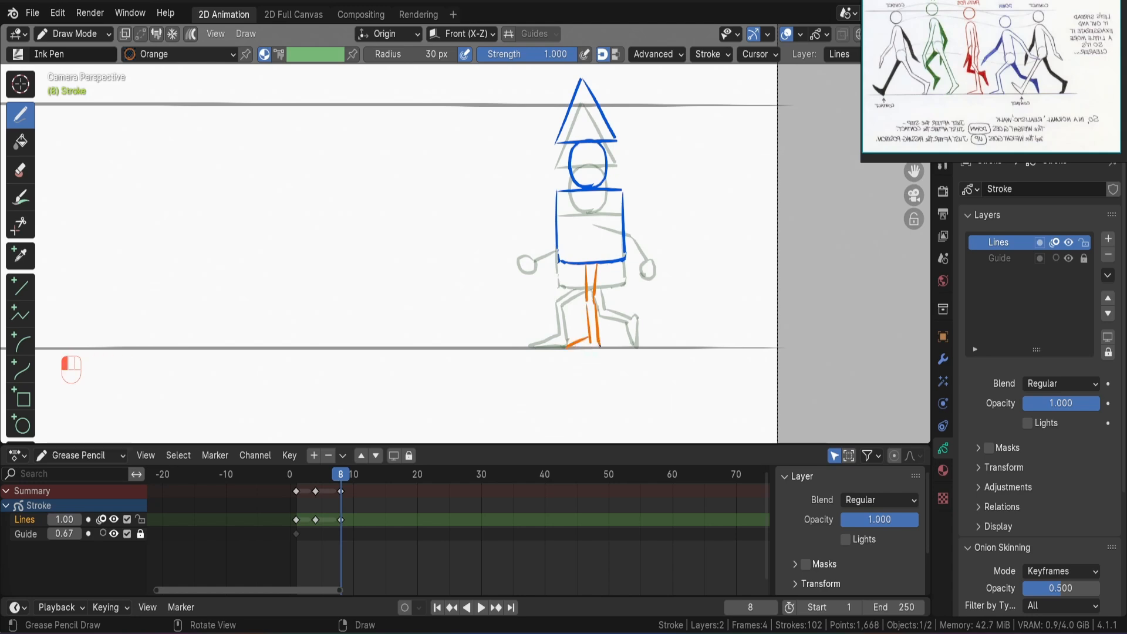
Draw the back leg in blue on frame 8, bent at the knee and lifted behind the supporting leg.
{"action": "key", "text": "ctrl+z"}
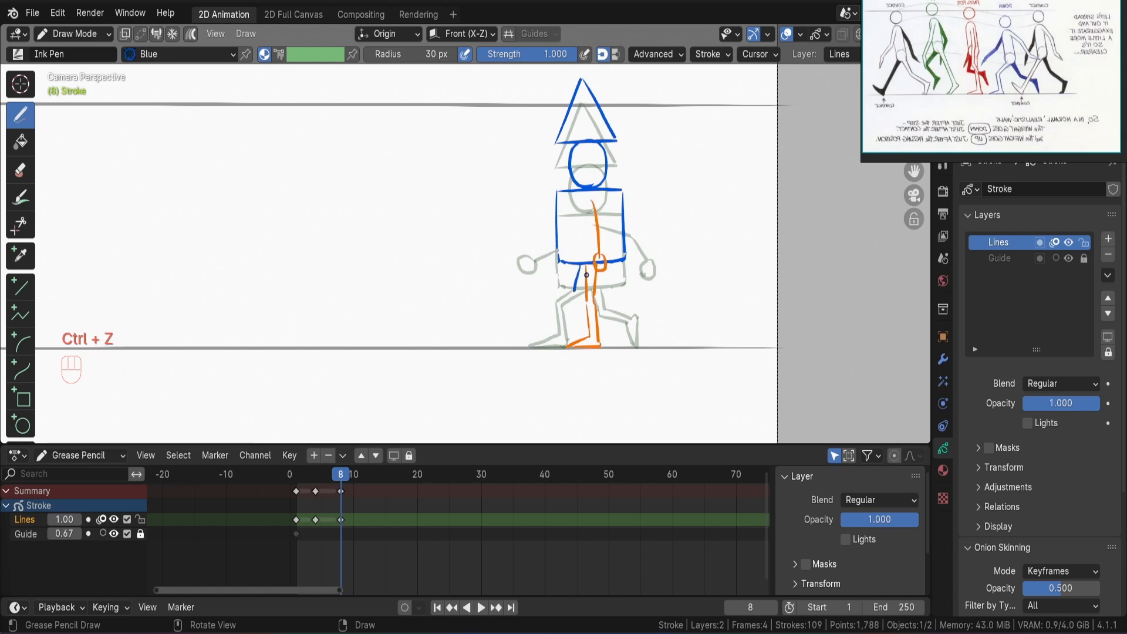
{"action": "left_click_drag", "start_coordinate": [586, 270], "coordinate": [584, 286]}
{"action": "left_click_drag", "start_coordinate": [574, 291], "coordinate": [587, 294]}
{"action": "left_click_drag", "start_coordinate": [597, 289], "coordinate": [618, 300]}
{"action": "left_click_drag", "start_coordinate": [596, 298], "coordinate": [616, 306]}
{"action": "mouse_move", "coordinate": [619, 300]}
{"action": "left_mouse_down"}
{"action": "mouse_move", "coordinate": [629, 301]}
{"action": "mouse_move", "coordinate": [631, 327]}
{"action": "left_mouse_up"}
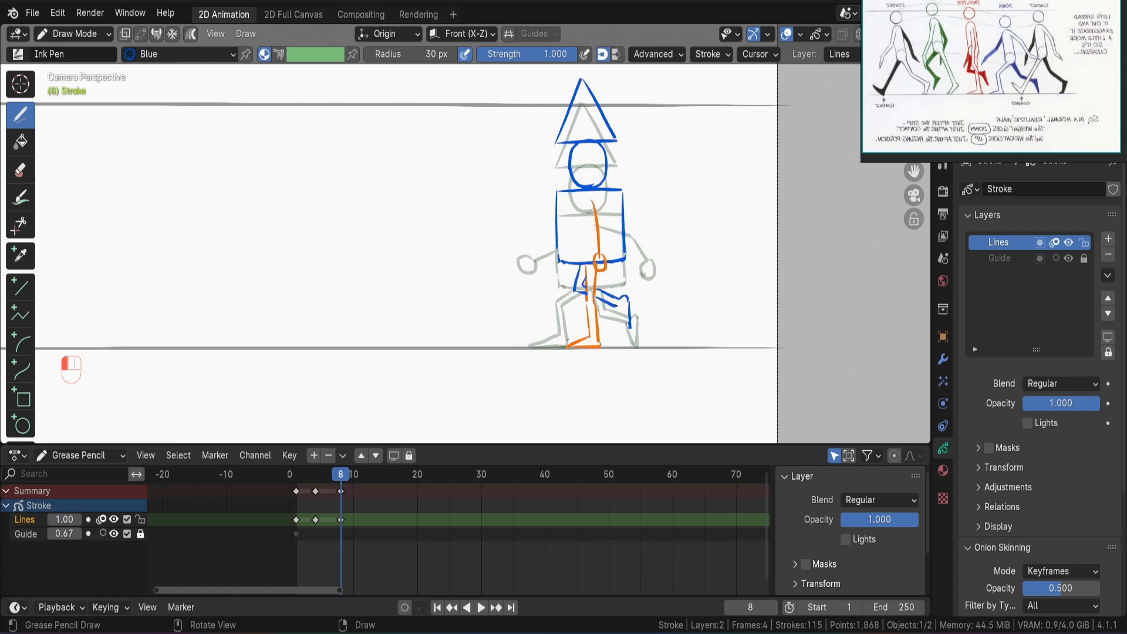
Move the hat, head and torso slightly upward for the up pose on frame 12.
{"action": "key", "text": "Tab"}
{"action": "key", "text": "a"}
{"action": "key", "text": "g"}
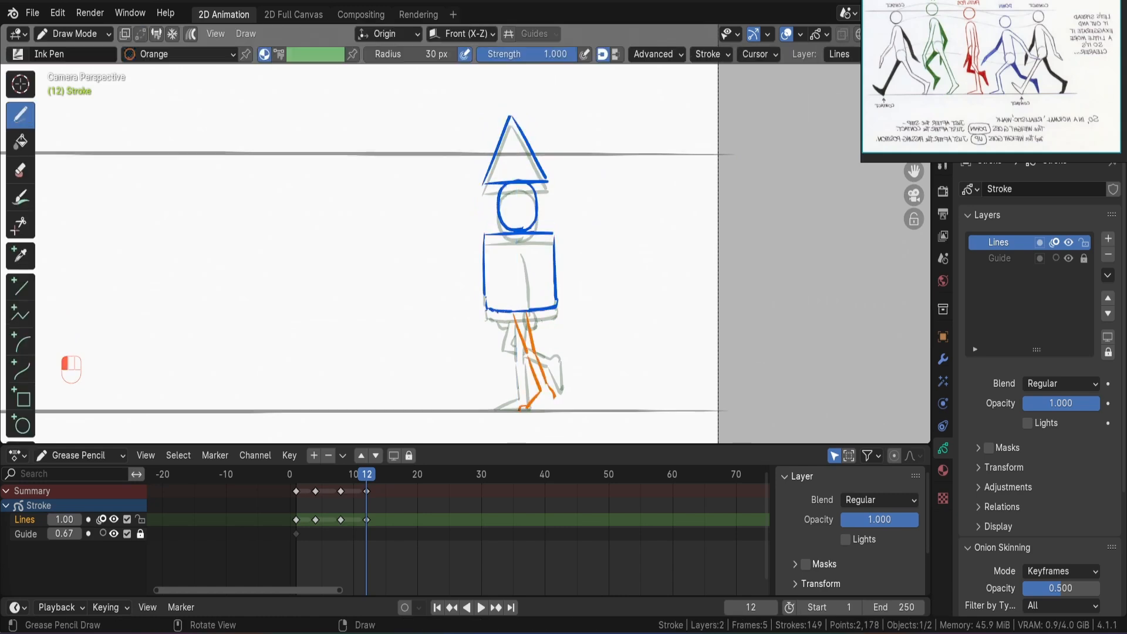
Draw the orange push-off foot on the ground line and the arm swinging forward across the torso on frame 12.
{"action": "left_click_drag", "start_coordinate": [519, 409], "coordinate": [552, 413]}
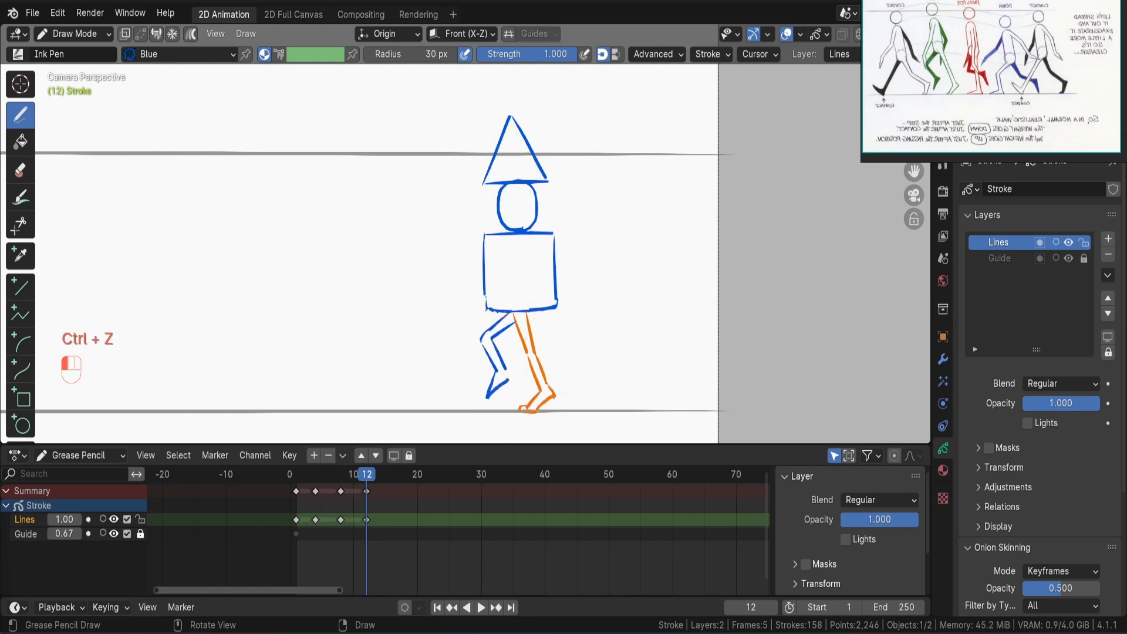
{"action": "key", "text": "ctrl+z"}
{"action": "key", "text": "ctrl+z"}
{"action": "left_click_drag", "start_coordinate": [517, 246], "coordinate": [487, 315], "text": "shift"}
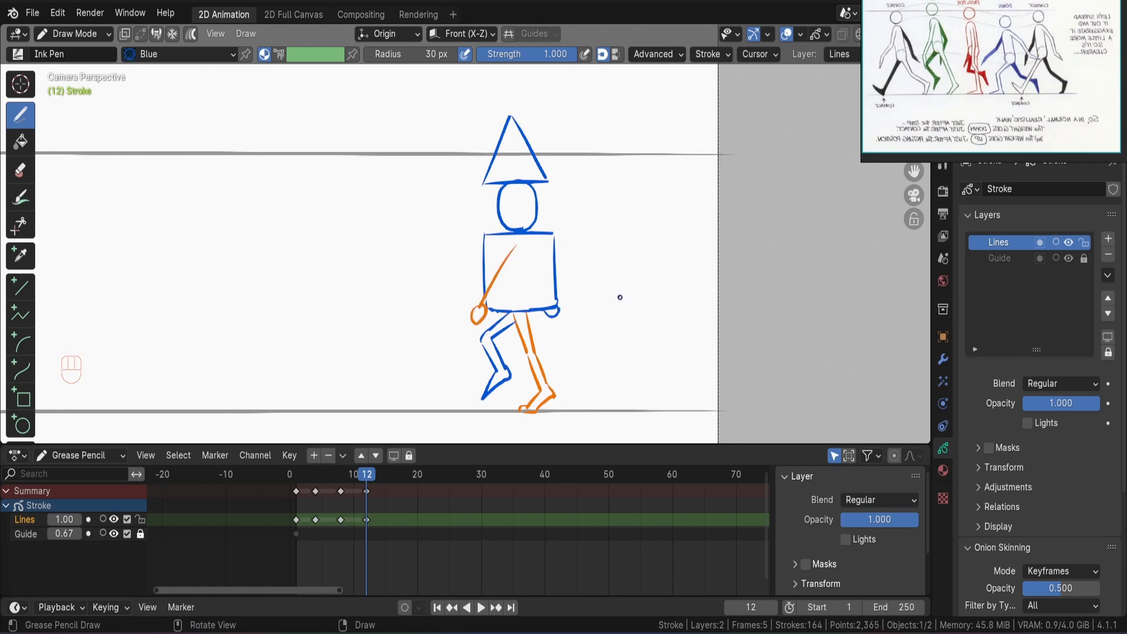
Compare the up pose on frame 12 with the preceding passing pose, and save the file.
{"action": "key", "text": "Left"}
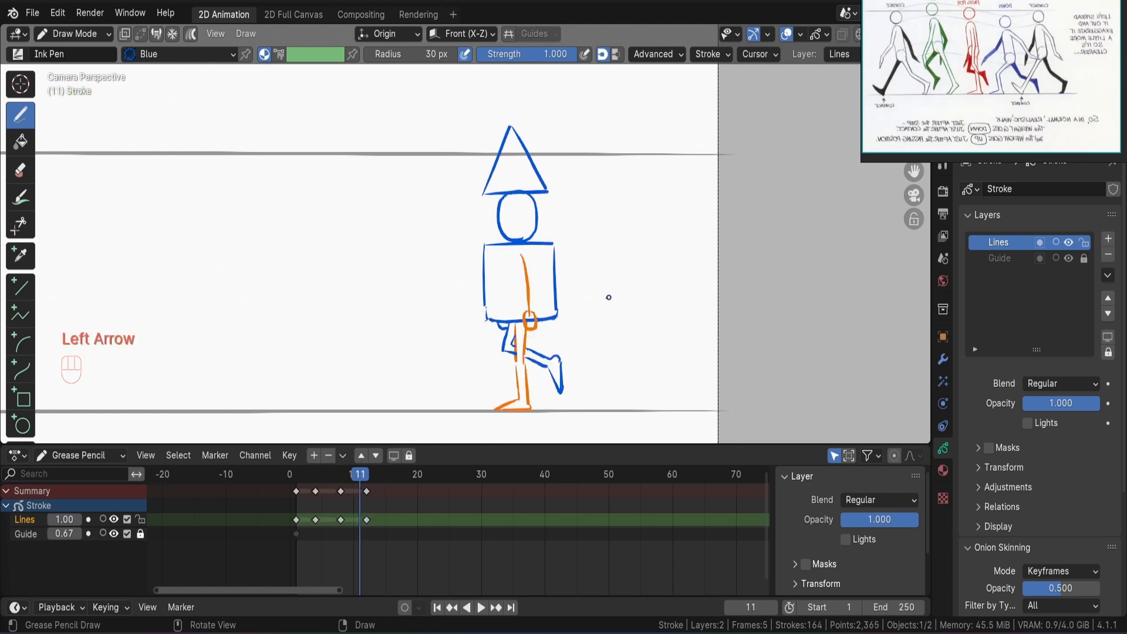
{"action": "key", "text": "Right"}
{"action": "key", "text": "Left"}
{"action": "key", "text": "Right"}
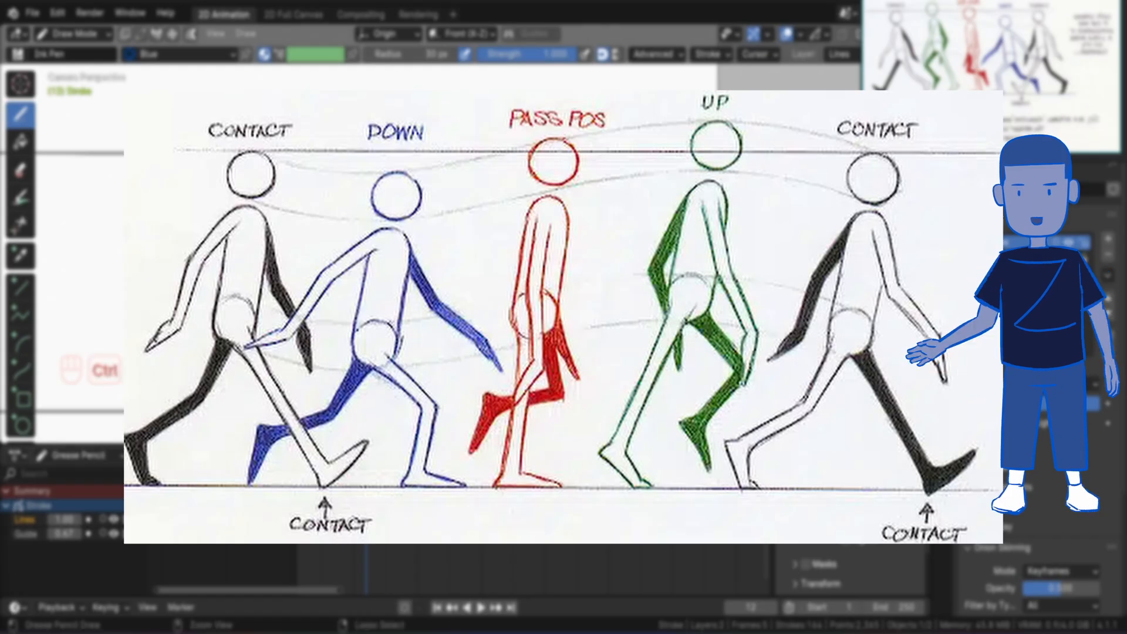
{"action": "key", "text": "ctrl+s"}
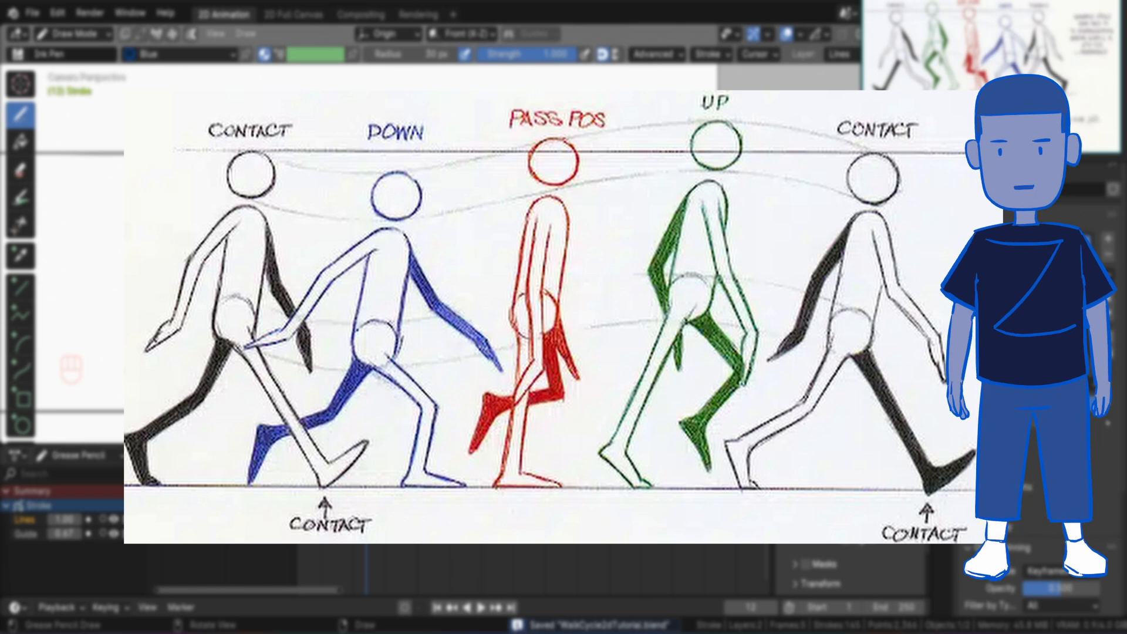
Add a timeline marker named Flip at frame 14 and duplicate the frame 1 contact keyframe to frame 16.
{"action": "key", "text": "m"}
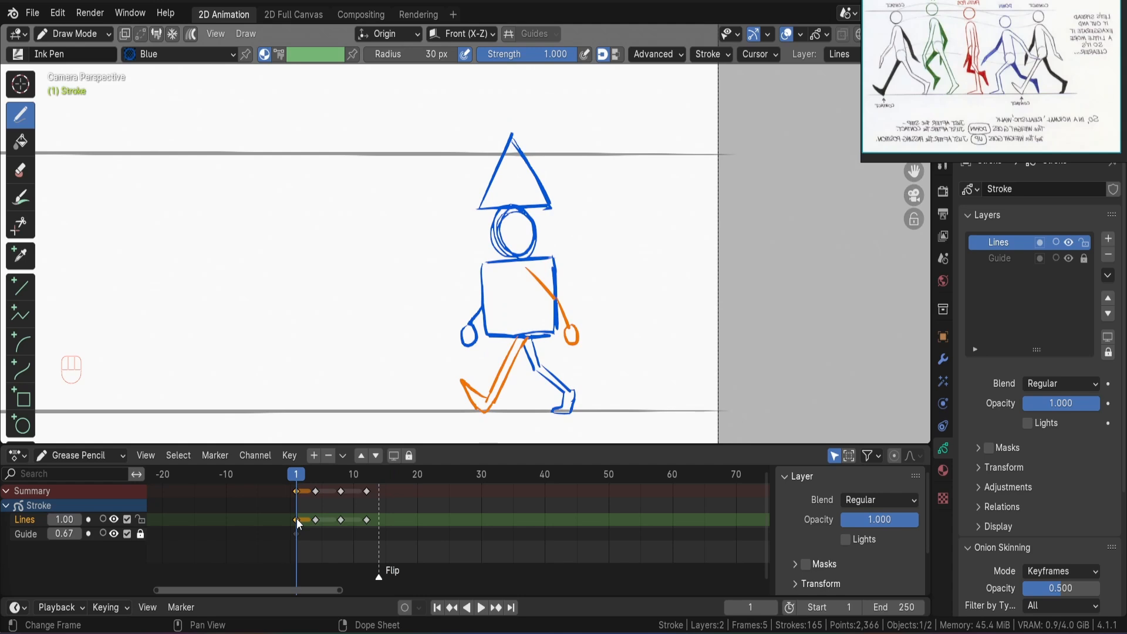
{"action": "key", "text": "shift+d"}
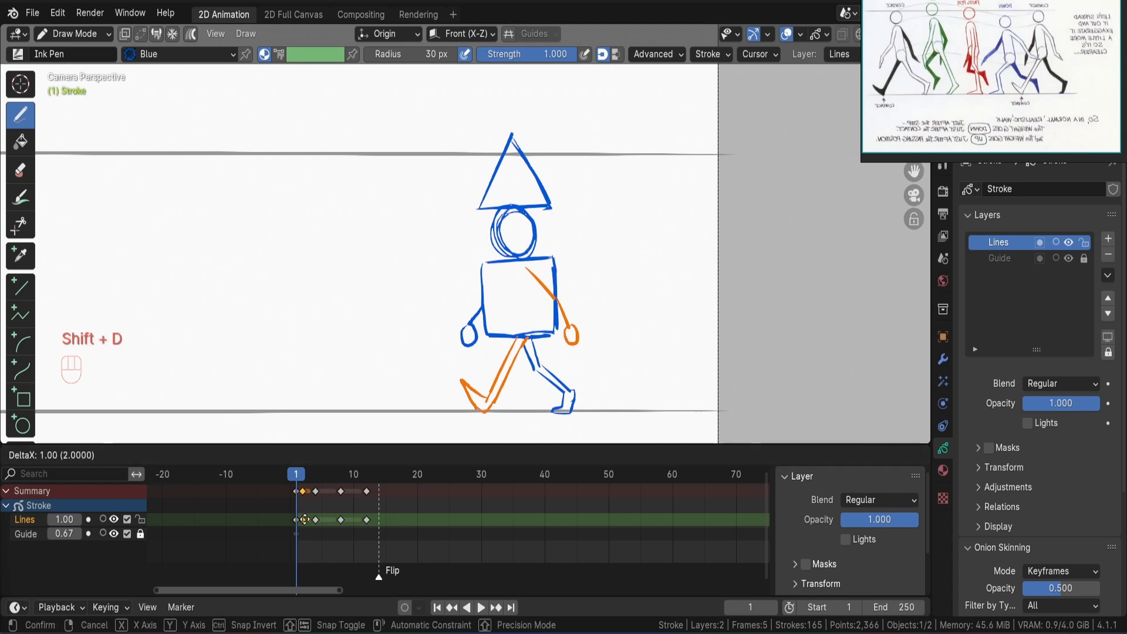
{"action": "left_click", "coordinate": [392, 520]}
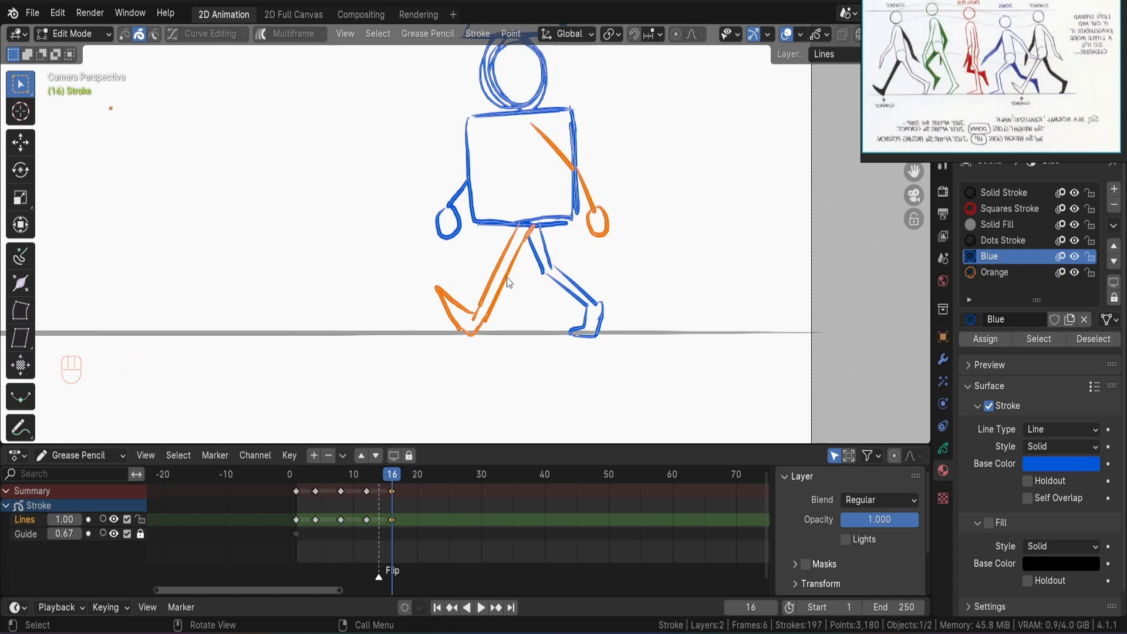
Select the orange leg's strokes on frame 16 and assign the Blue material to them.
{"action": "key", "text": "l"}
{"action": "key", "text": "l"}
{"action": "key", "text": "l"}
{"action": "key", "text": "l"}
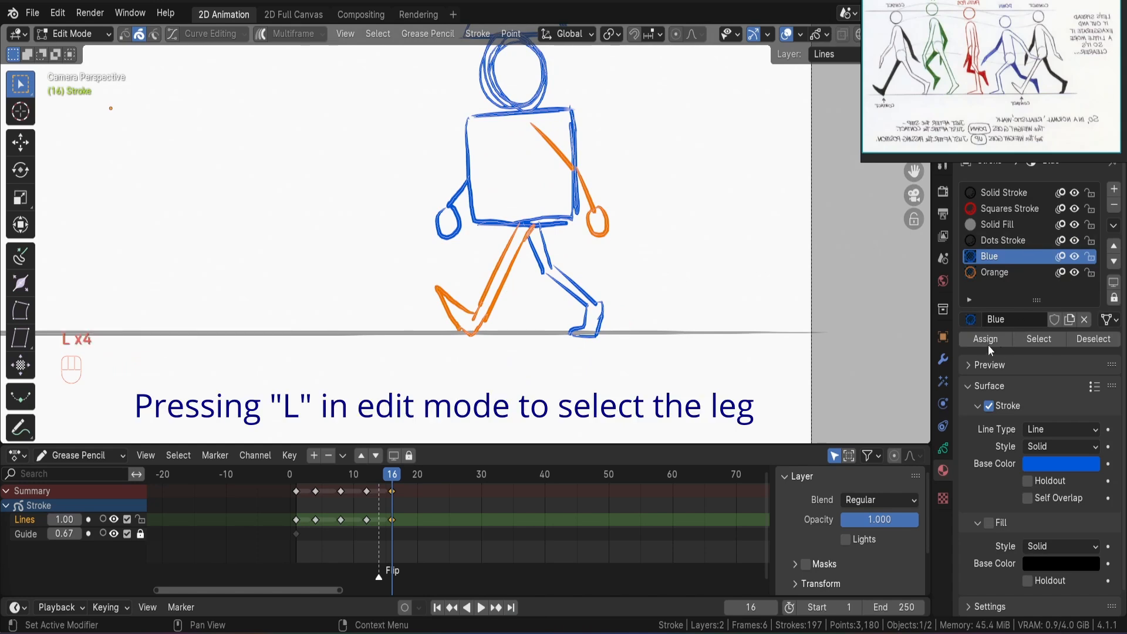
{"action": "left_click", "coordinate": [986, 342]}
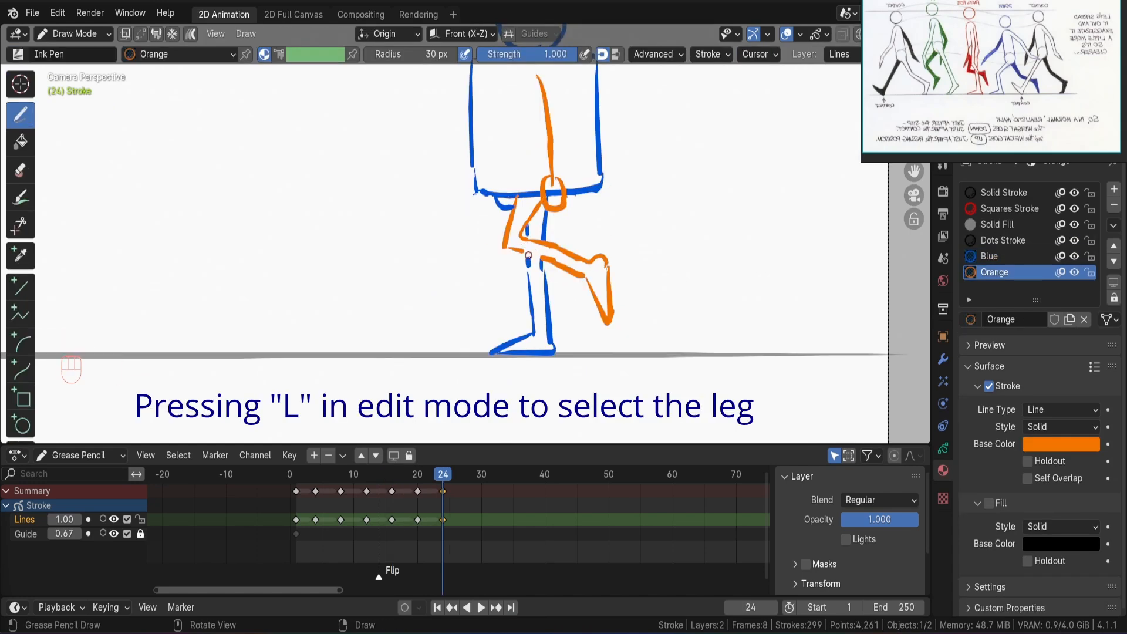
Redraw the orange arm on frame 24 as a line from the shoulder to the hand at the torso's front bottom edge.
{"action": "key", "text": "Tab"}
{"action": "key", "text": "Tab"}
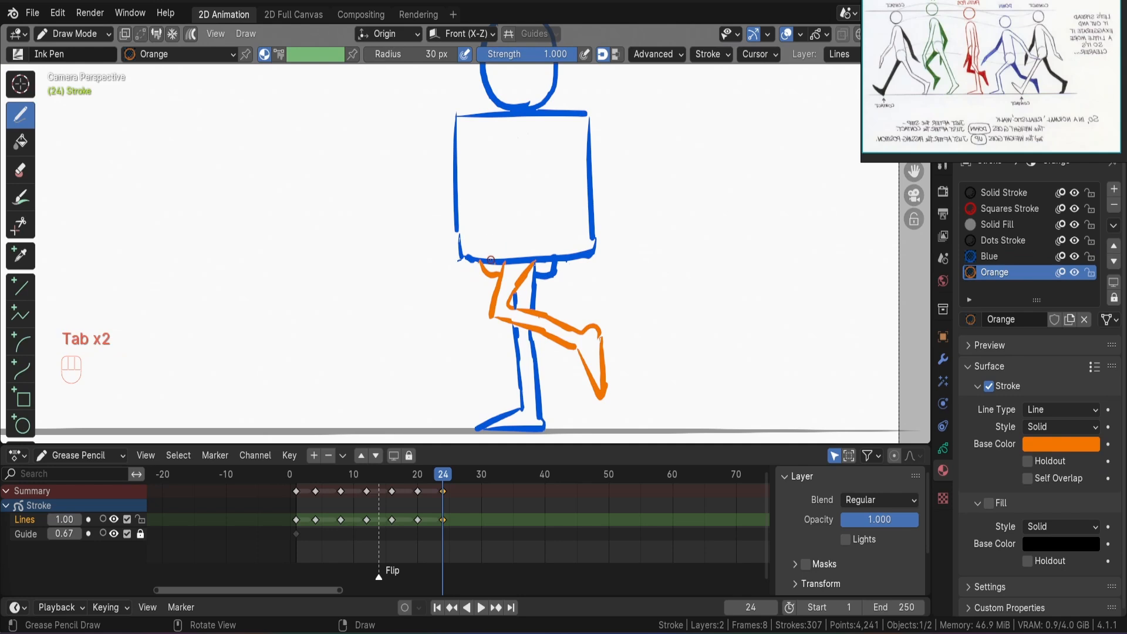
{"action": "mouse_move", "coordinate": [489, 249]}
{"action": "left_mouse_down"}
{"action": "mouse_move", "coordinate": [503, 258]}
{"action": "mouse_move", "coordinate": [530, 118]}
{"action": "left_mouse_up"}
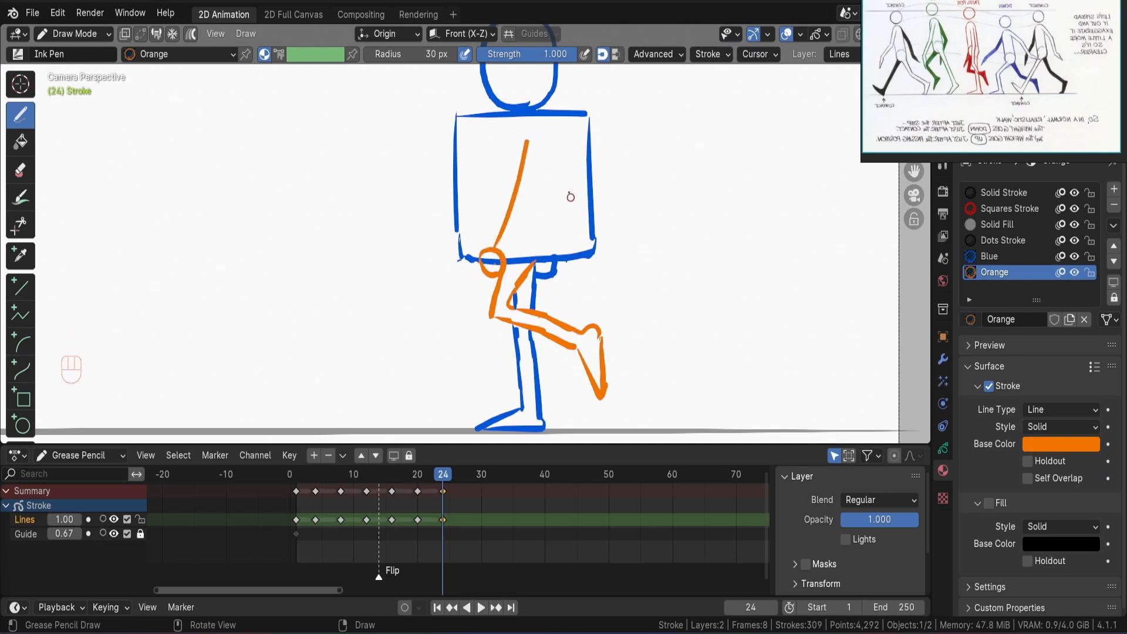
Draw the backward-swinging arm and hand on frame 29 with the Orange material.
{"action": "key", "text": "u"}
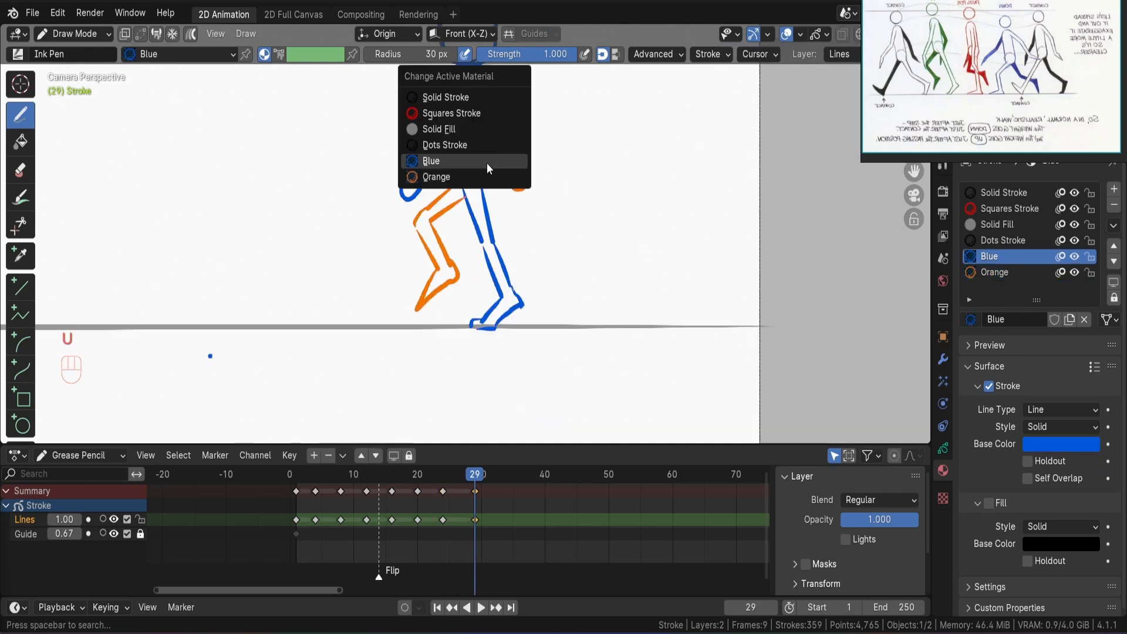
{"action": "left_click", "coordinate": [485, 175]}
{"action": "key", "text": "shift"}
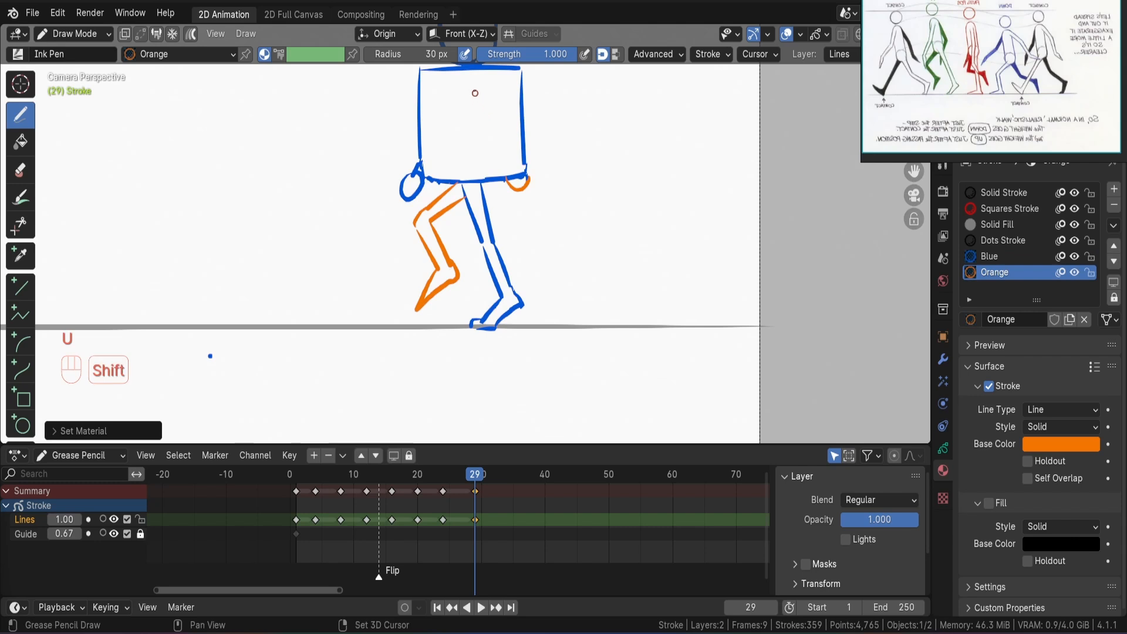
{"action": "mouse_move", "coordinate": [476, 83]}
{"action": "left_mouse_down", "text": "shift"}
{"action": "mouse_move", "coordinate": [513, 171]}
{"action": "mouse_move", "coordinate": [522, 168]}
{"action": "left_mouse_up", "text": "shift"}
{"action": "middle_click_drag", "start_coordinate": [513, 121], "coordinate": [495, 214], "text": "ctrl+alt"}
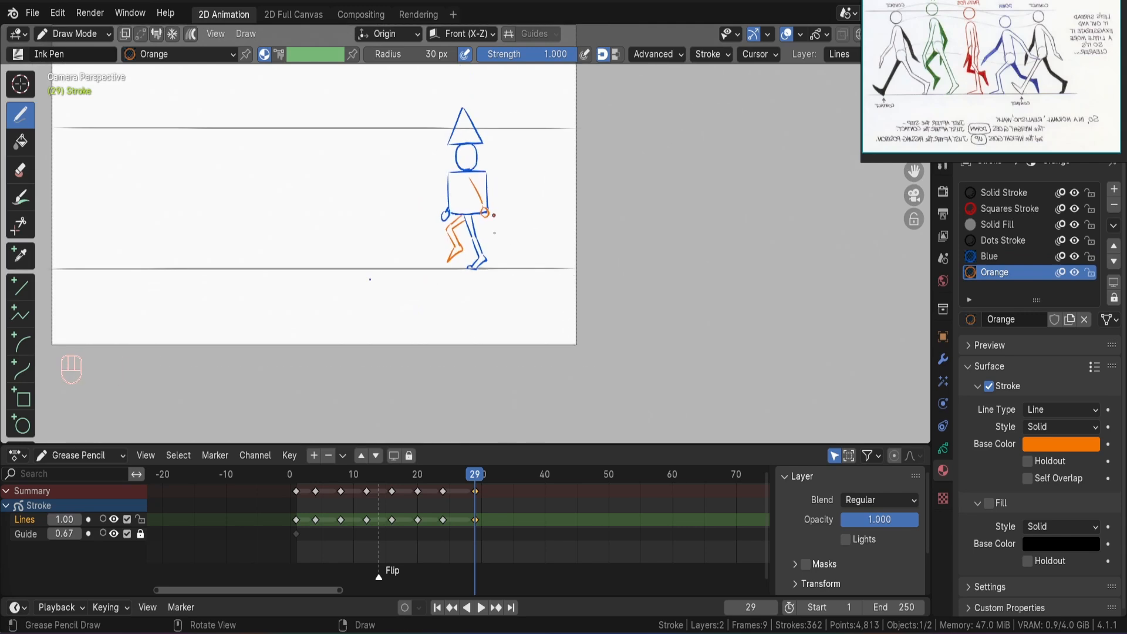
Set the animation's end frame to 30 and play back the walk cycle.
{"action": "left_click_drag", "start_coordinate": [898, 608], "coordinate": [646, 608]}
{"action": "double_click", "coordinate": [868, 608]}
{"action": "key", "text": "space"}
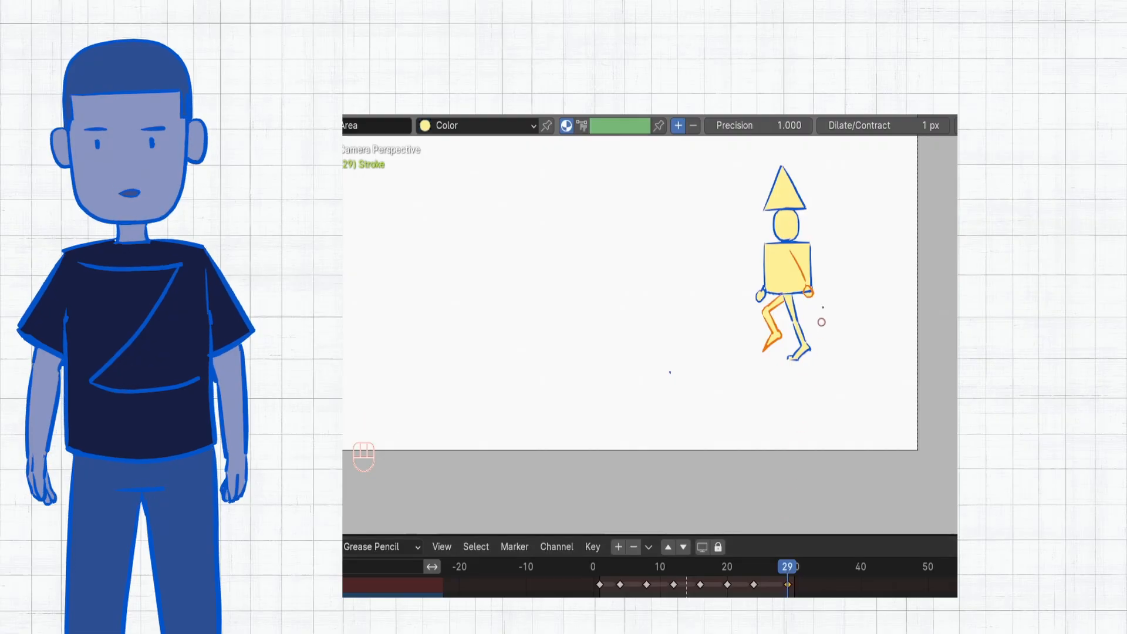
{"action": "key", "text": "space"}
Place the new layer between Lines and Guide and rename it Colors.
{"action": "scroll", "coordinate": [820, 256], "scroll_direction": "down", "scroll_amount": 1}
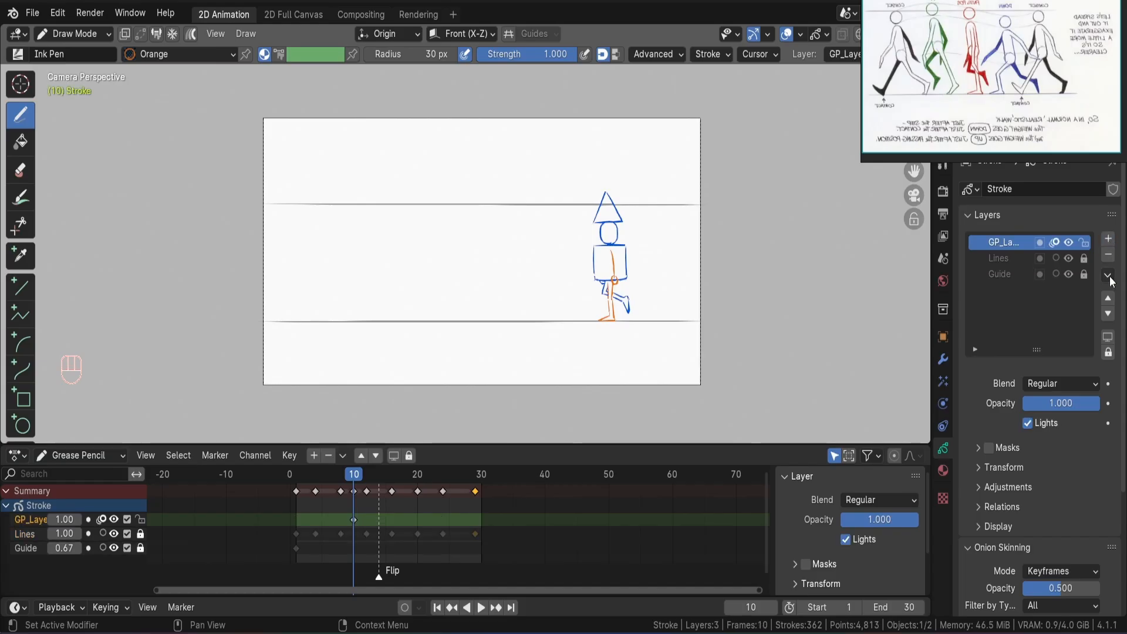
{"action": "left_click", "coordinate": [1108, 312]}
{"action": "double_click", "coordinate": [1007, 259]}
{"action": "type", "text": "Colors"}
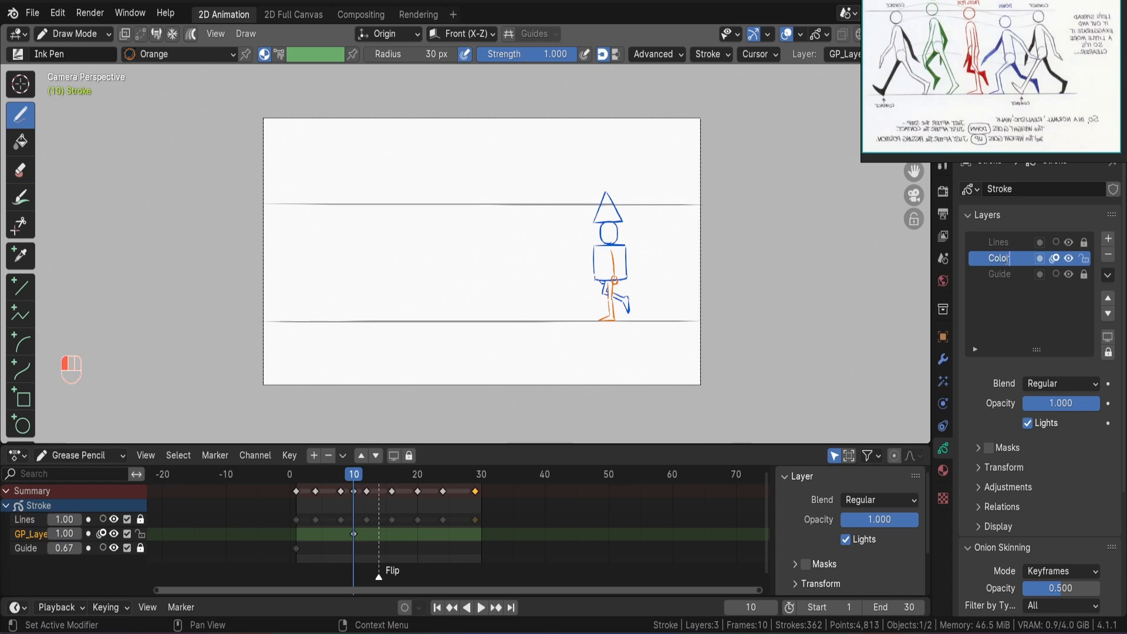
{"action": "key", "text": "Return"}
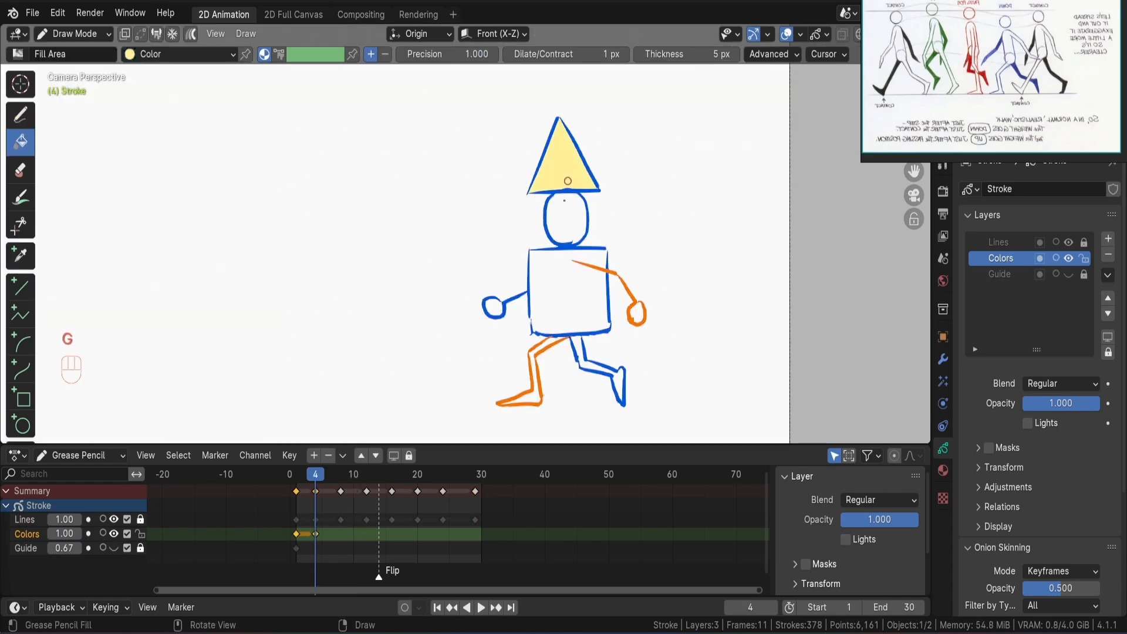
Fill the character's head, torso, hands and legs on frame 4 with the Color material.
{"action": "left_click", "coordinate": [569, 221]}
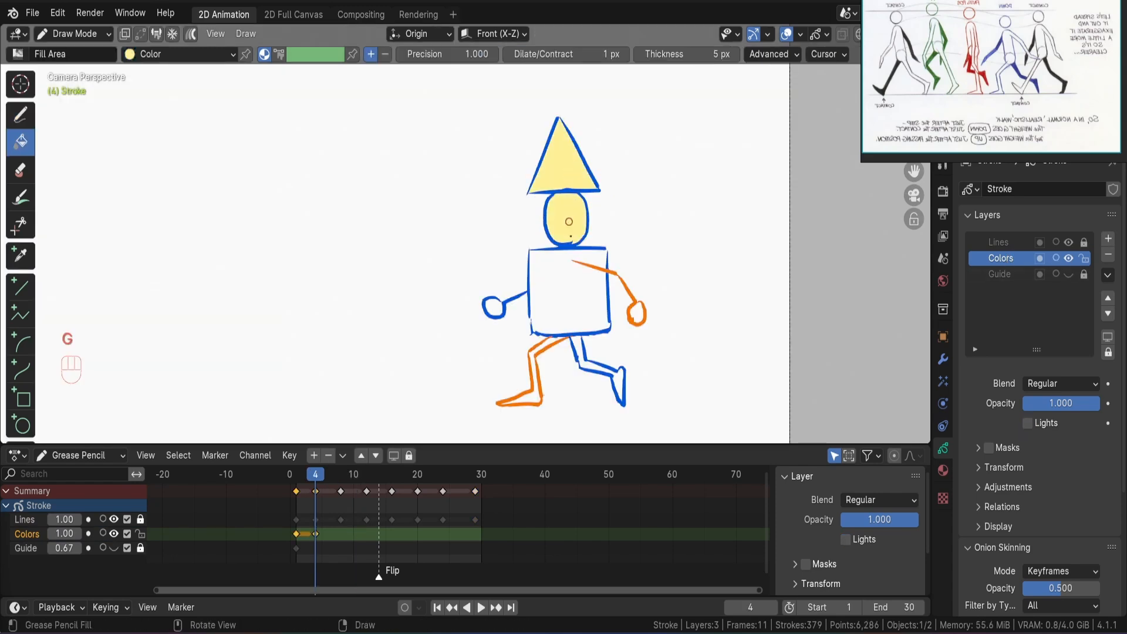
{"action": "left_click", "coordinate": [567, 303]}
{"action": "left_click", "coordinate": [494, 306]}
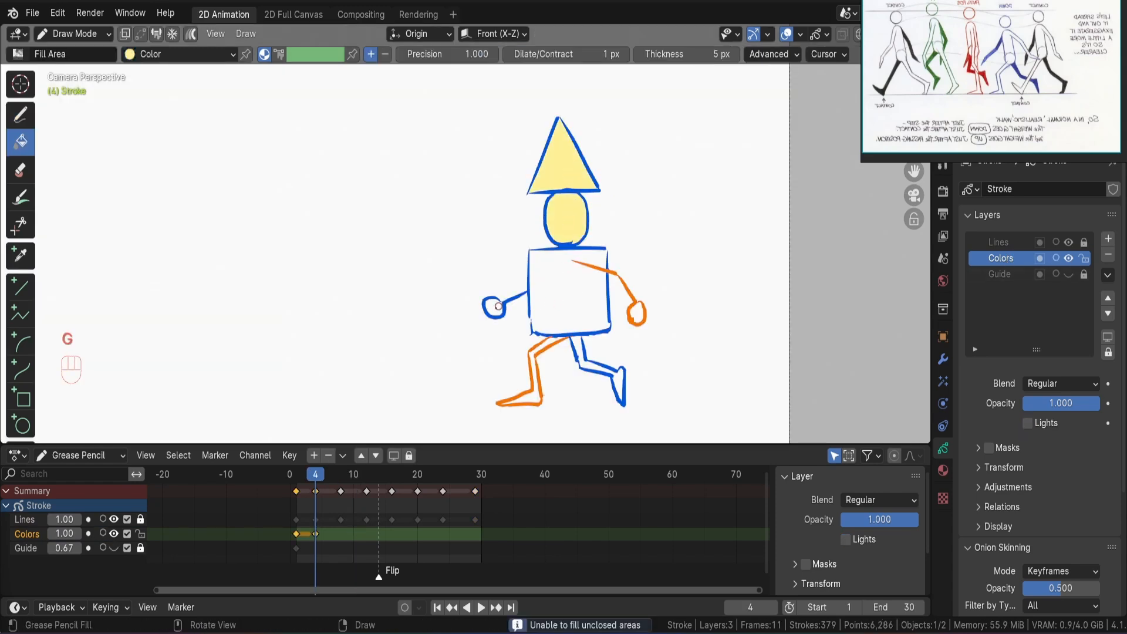
{"action": "left_click", "coordinate": [580, 353]}
{"action": "left_click", "coordinate": [532, 233]}
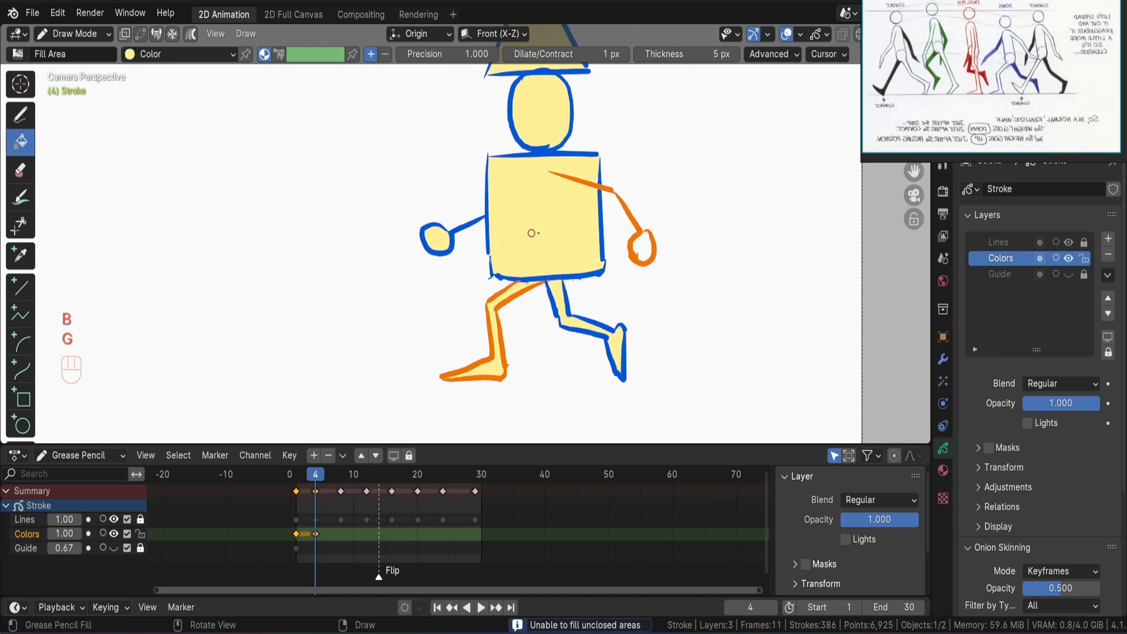
{"action": "left_click", "coordinate": [640, 247]}
{"action": "left_click_drag", "start_coordinate": [570, 192], "coordinate": [564, 240], "text": "ctrl+alt"}
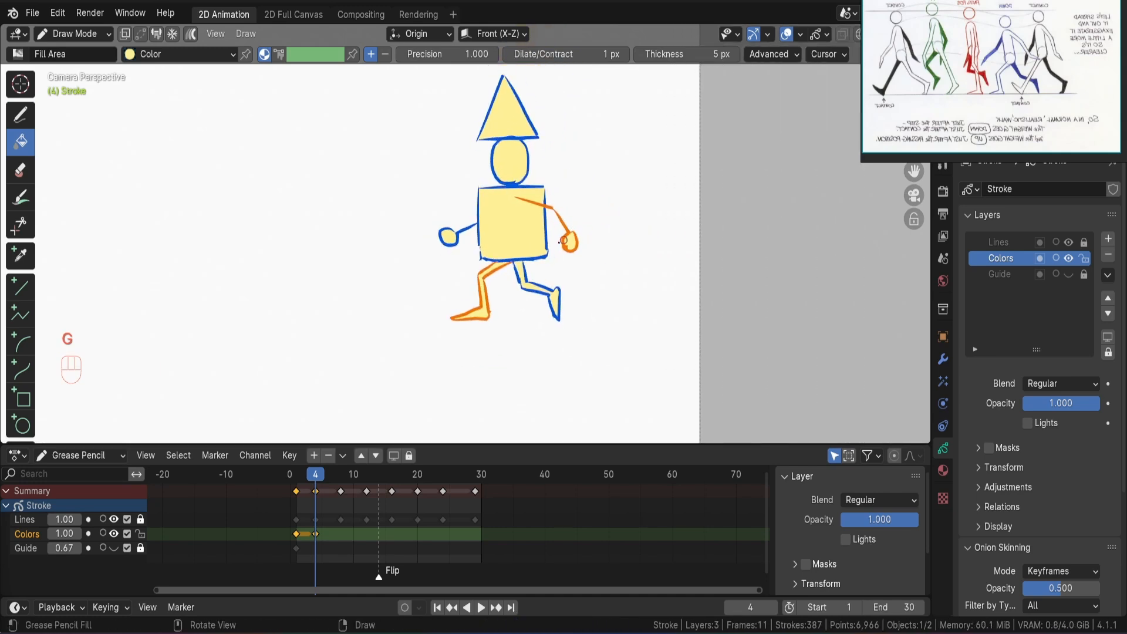
Insert a blank keyframe on the Colors layer at frame 8.
{"action": "left_click_drag", "start_coordinate": [329, 478], "coordinate": [341, 477]}
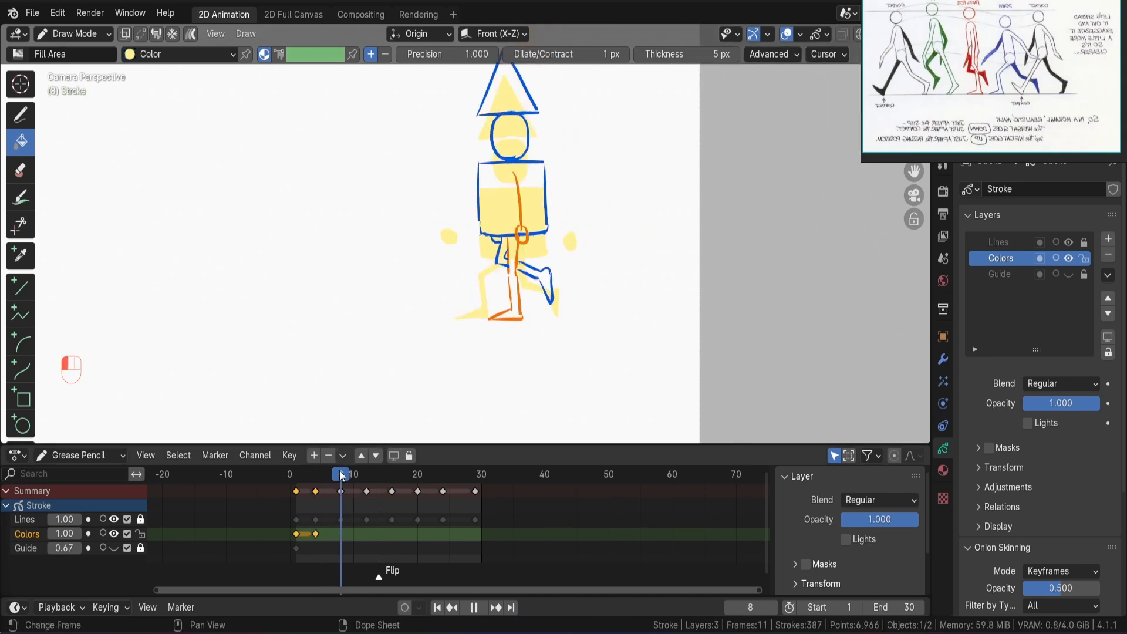
{"action": "key", "text": "i"}
{"action": "left_click", "coordinate": [533, 255]}
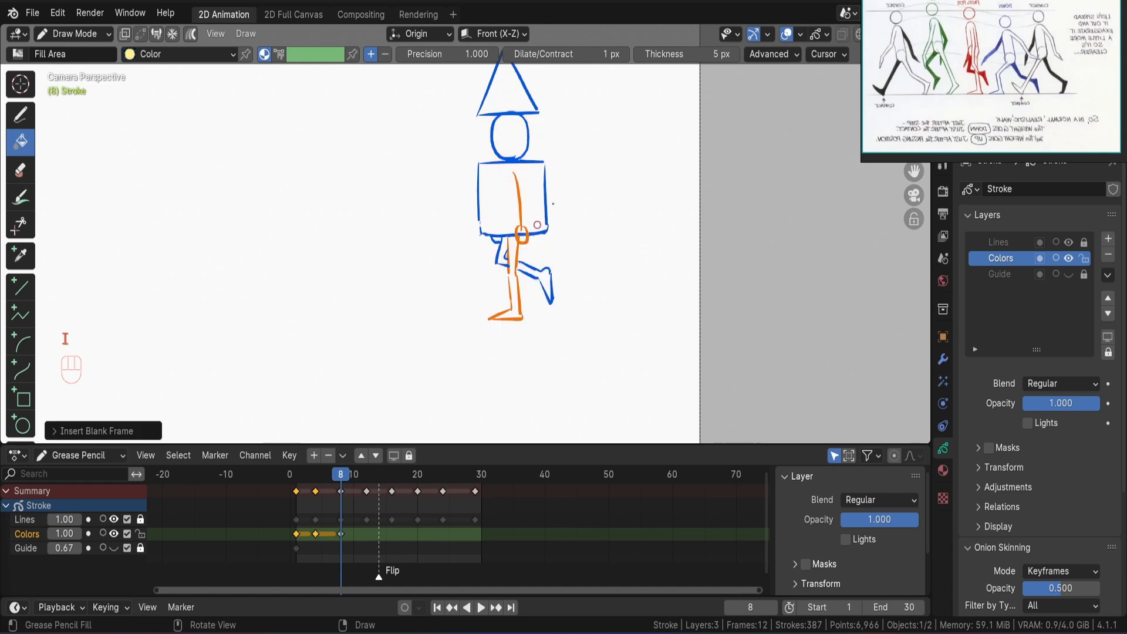
{"action": "left_click_drag", "start_coordinate": [537, 183], "coordinate": [518, 206], "text": "alt+shift"}
Fill the hat and head on frame 8 with the Color material, and try to fill the torso.
{"action": "key", "text": "g"}
{"action": "left_click", "coordinate": [509, 169]}
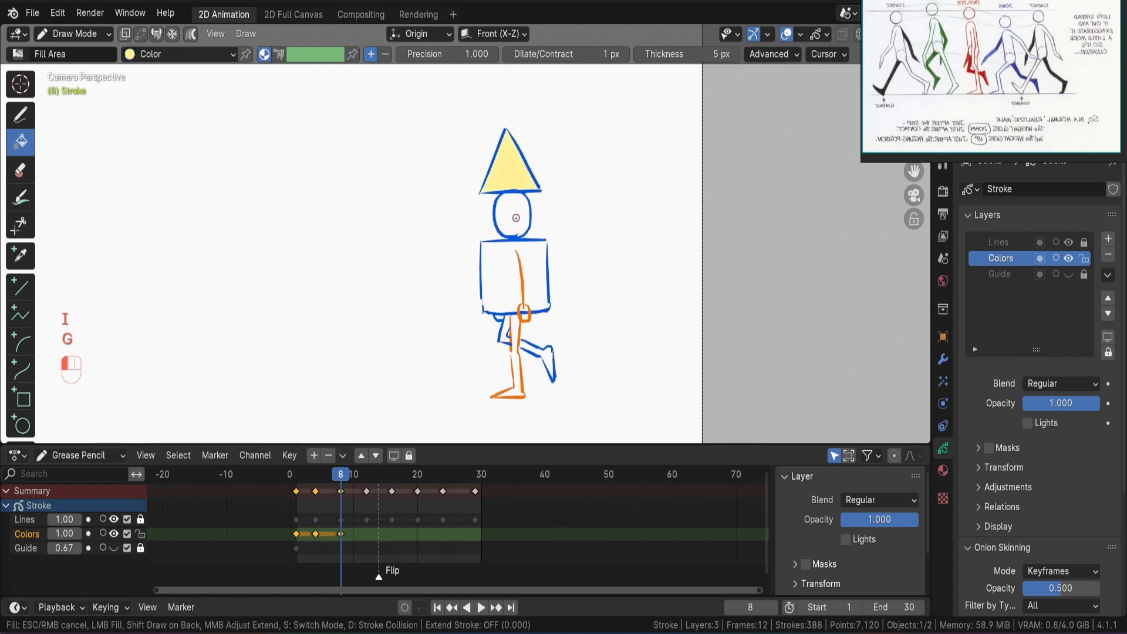
{"action": "left_click", "coordinate": [512, 215]}
{"action": "left_click", "coordinate": [536, 288]}
{"action": "mouse_move", "coordinate": [535, 288]}
{"action": "left_mouse_down", "text": "ctrl+alt"}
{"action": "mouse_move", "coordinate": [563, 258]}
{"action": "mouse_move", "coordinate": [593, 171]}
{"action": "left_mouse_up", "text": "ctrl+alt"}
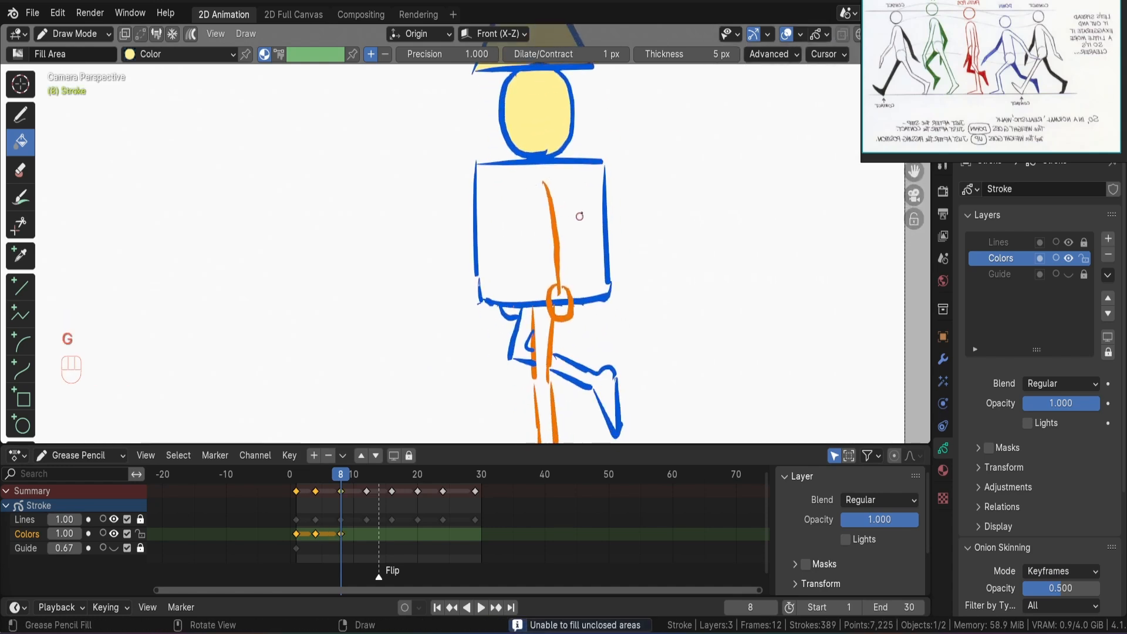
{"action": "key", "text": "b"}
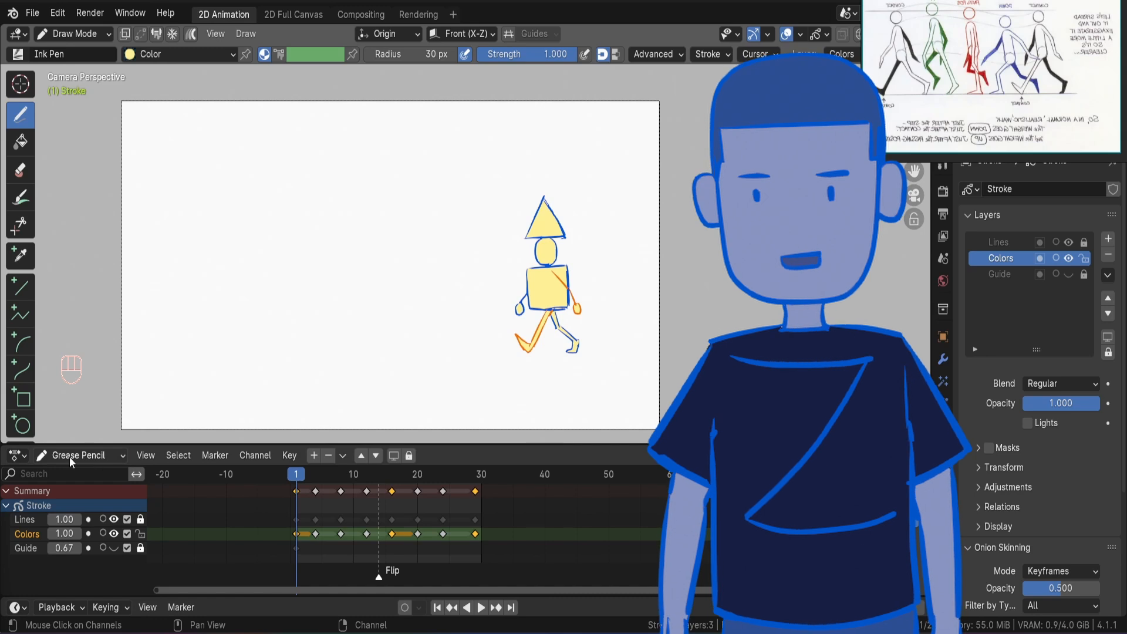
Set the Dope Sheet to Action Editor mode and add a Time Offset modifier to the Stroke object.
{"action": "left_click", "coordinate": [69, 457]}
{"action": "left_click", "coordinate": [71, 512]}
{"action": "left_click", "coordinate": [941, 354]}
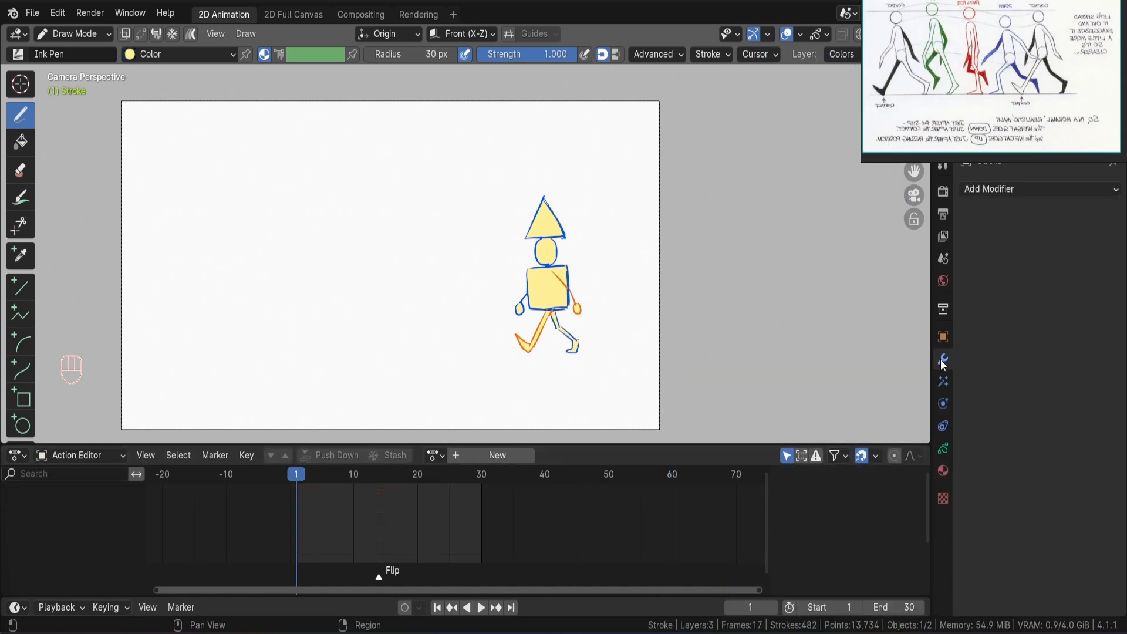
{"action": "left_click", "coordinate": [992, 188]}
{"action": "left_click", "coordinate": [745, 250]}
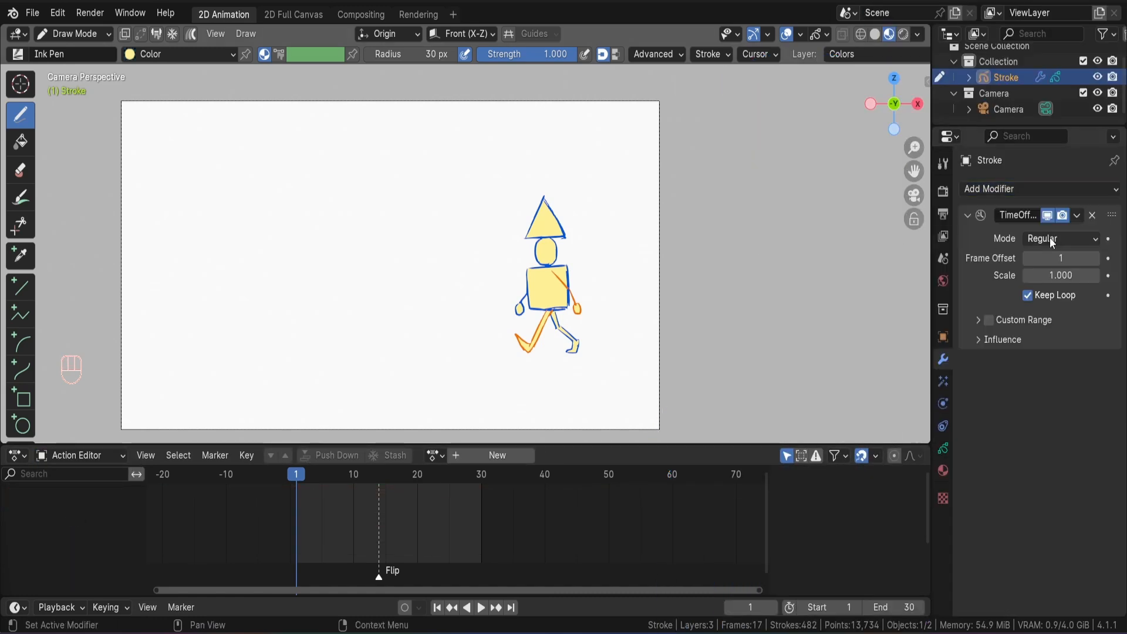
Set the Time Offset modifier to Fixed Frame mode and keyframe its Frame value of 1 at frame 1.
{"action": "left_click", "coordinate": [1051, 238]}
{"action": "left_click", "coordinate": [1038, 292]}
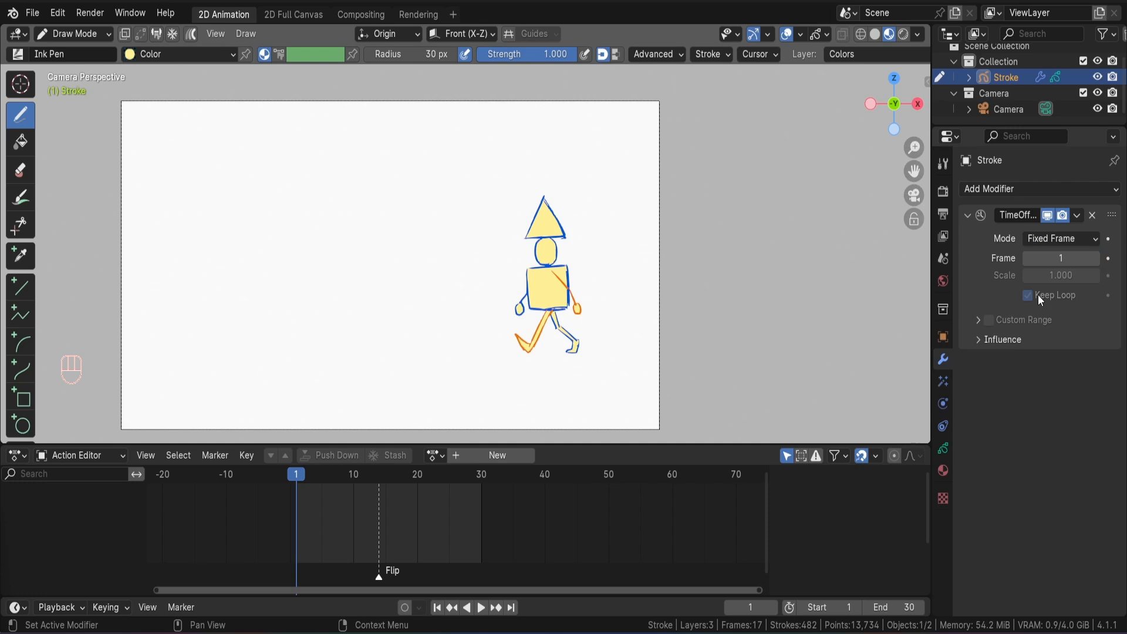
{"action": "left_click", "coordinate": [1108, 258]}
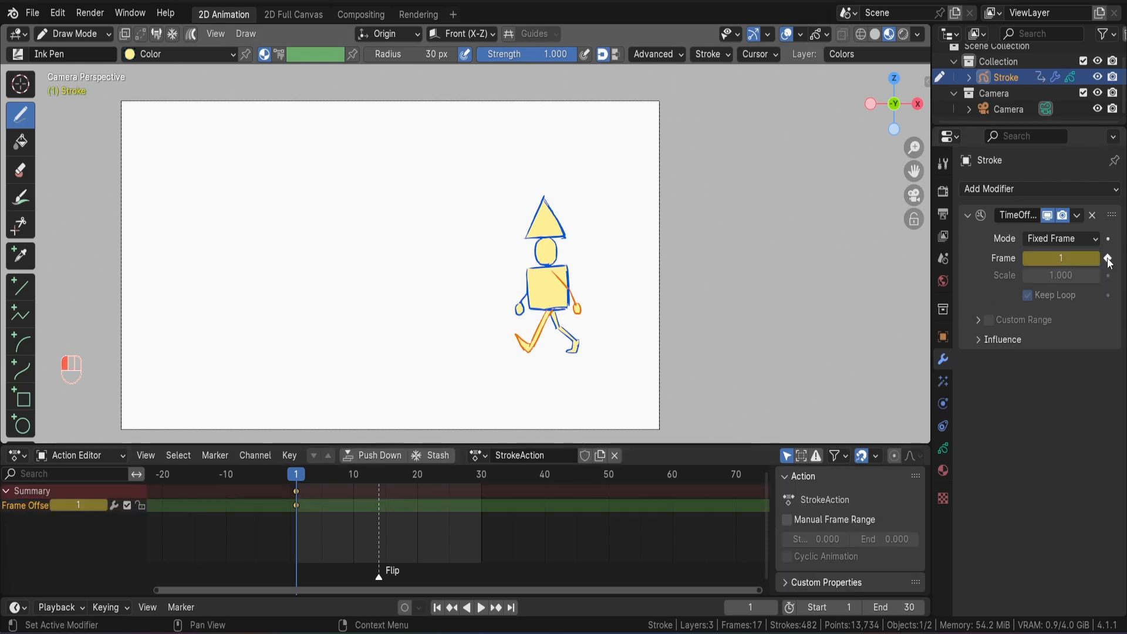
Set the modifier's Frame value to 30 at frame 30 and keyframe it.
{"action": "left_click_drag", "start_coordinate": [353, 480], "coordinate": [478, 481]}
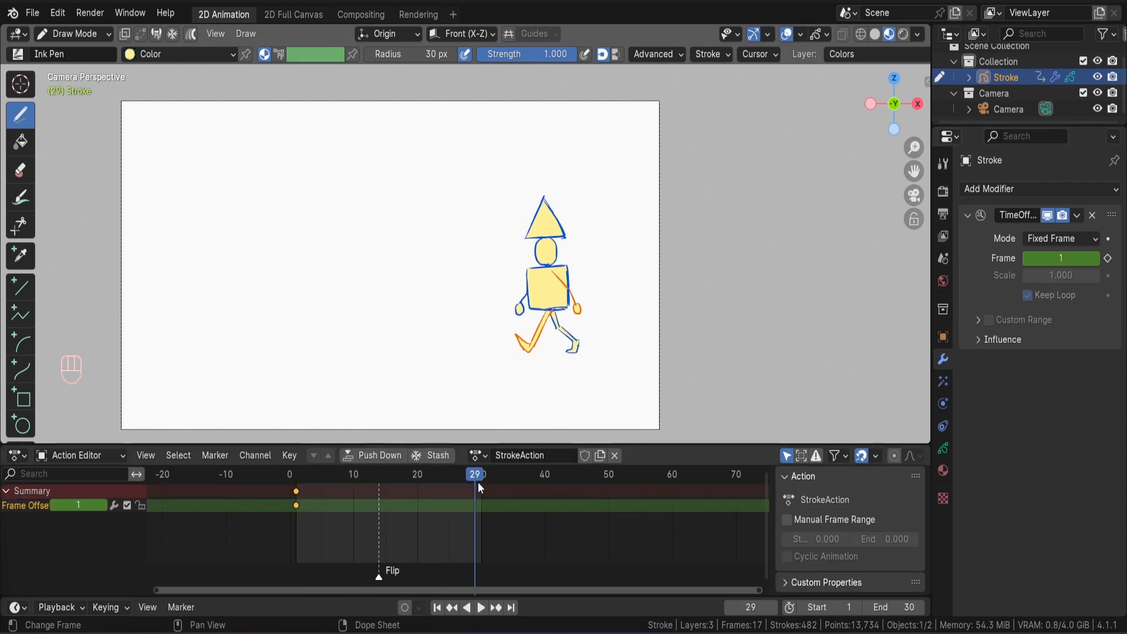
{"action": "left_click", "coordinate": [511, 607]}
{"action": "double_click", "coordinate": [1051, 259]}
{"action": "type", "text": "30"}
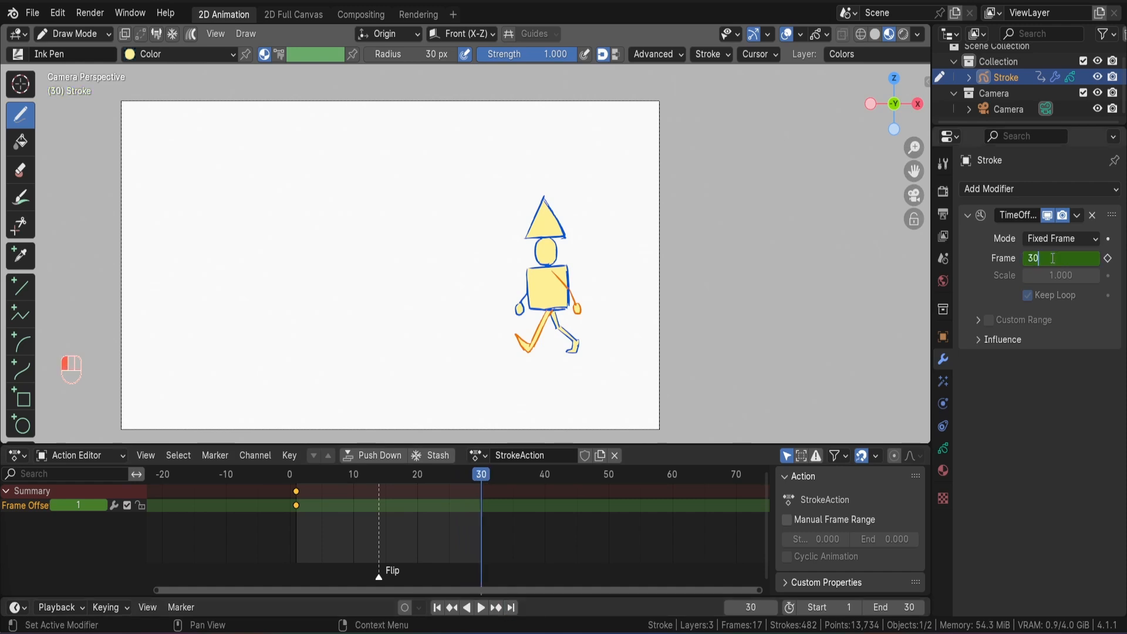
{"action": "key", "text": "Return"}
{"action": "left_click", "coordinate": [1108, 258]}
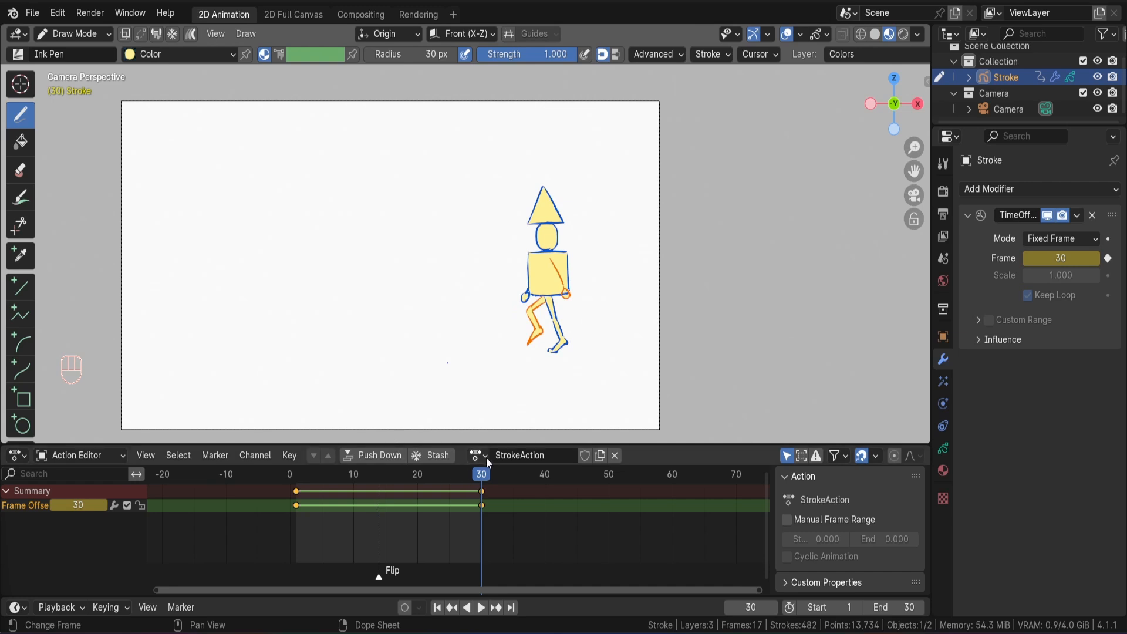
Rename the StrokeAction action to Walk and push it down to an NLA strip.
{"action": "left_click", "coordinate": [501, 459]}
{"action": "type", "text": "Walk"}
{"action": "key", "text": "Return"}
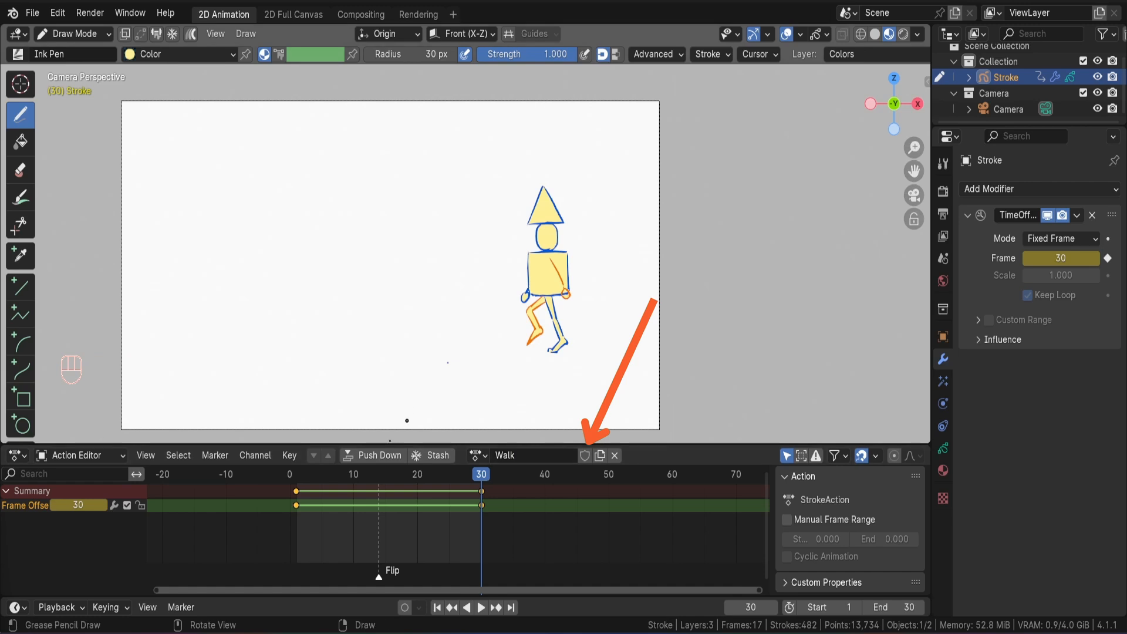
{"action": "left_click", "coordinate": [373, 456]}
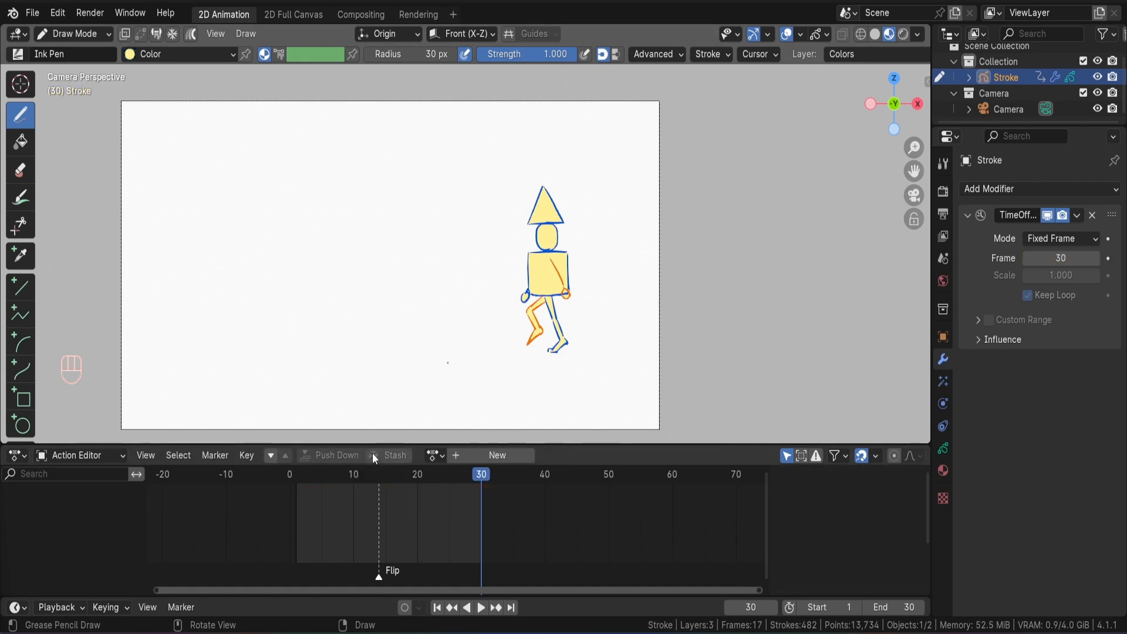
Switch to the Nonlinear Animation editor and set the Walk strip's Repeat to 8.600.
{"action": "left_click", "coordinate": [17, 456]}
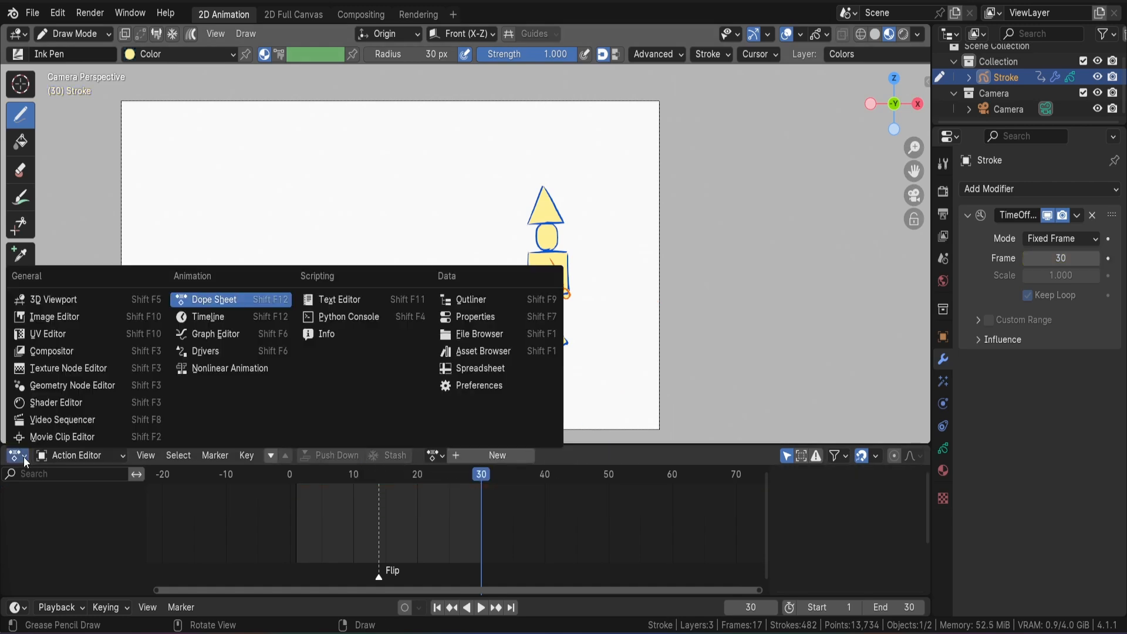
{"action": "left_click", "coordinate": [206, 368]}
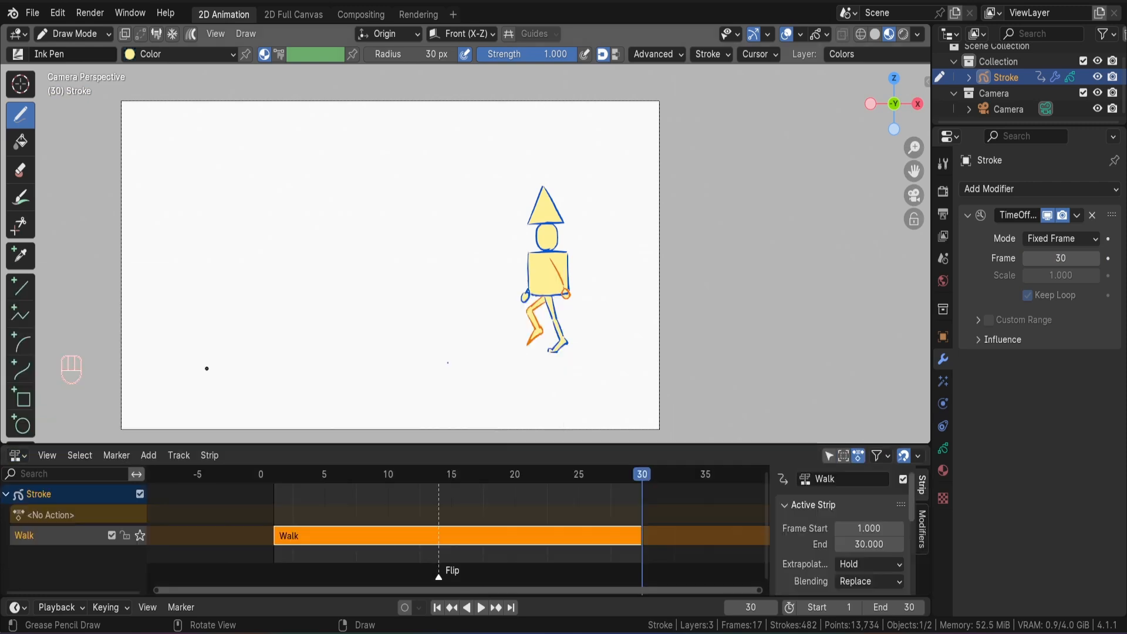
{"action": "scroll", "coordinate": [413, 415], "scroll_direction": "down", "scroll_amount": 5, "text": "ctrl"}
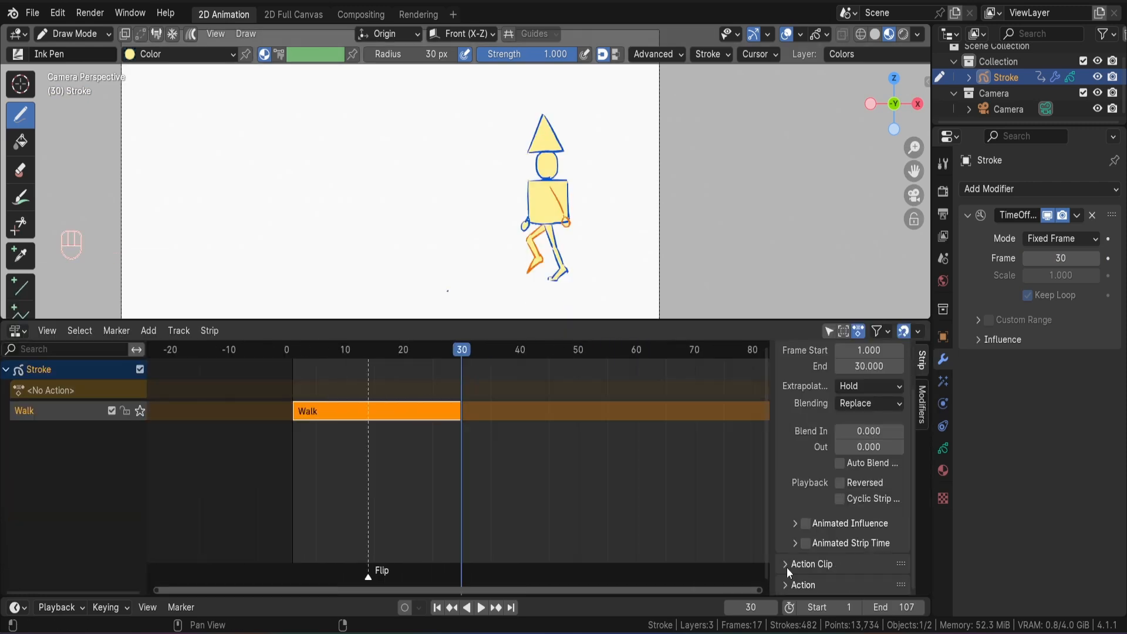
{"action": "left_click", "coordinate": [787, 568]}
{"action": "scroll", "coordinate": [794, 519], "scroll_direction": "down", "scroll_amount": 4}
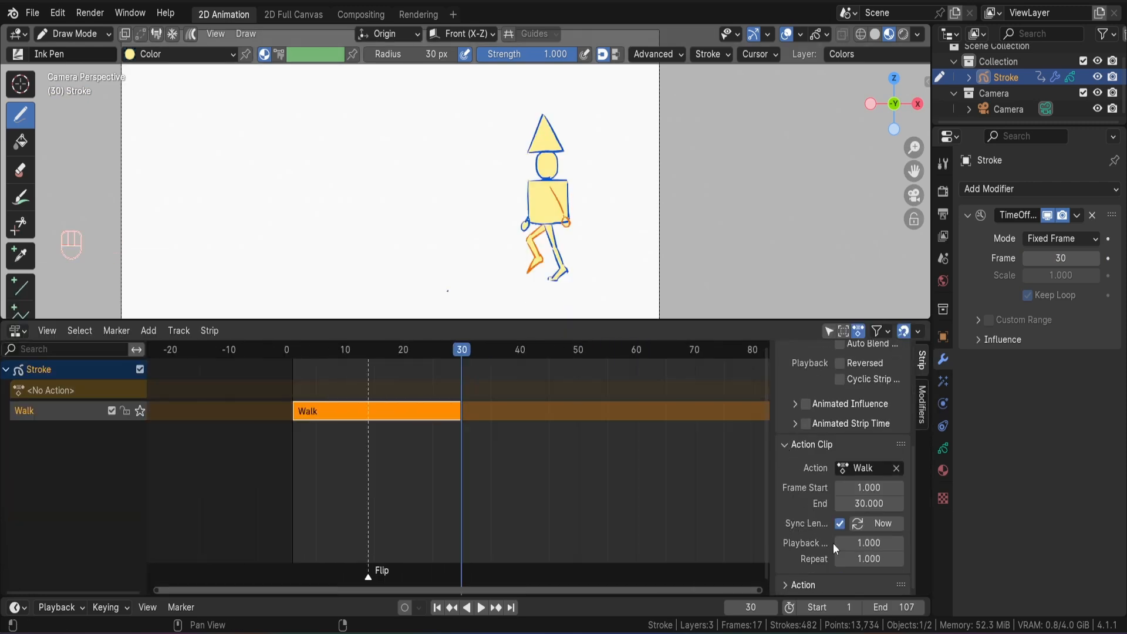
{"action": "mouse_move", "coordinate": [872, 559]}
{"action": "left_mouse_down"}
{"action": "mouse_move", "coordinate": [932, 559]}
{"action": "mouse_move", "coordinate": [859, 559]}
{"action": "left_mouse_up"}
{"action": "scroll", "coordinate": [599, 460], "scroll_direction": "down", "scroll_amount": 8}
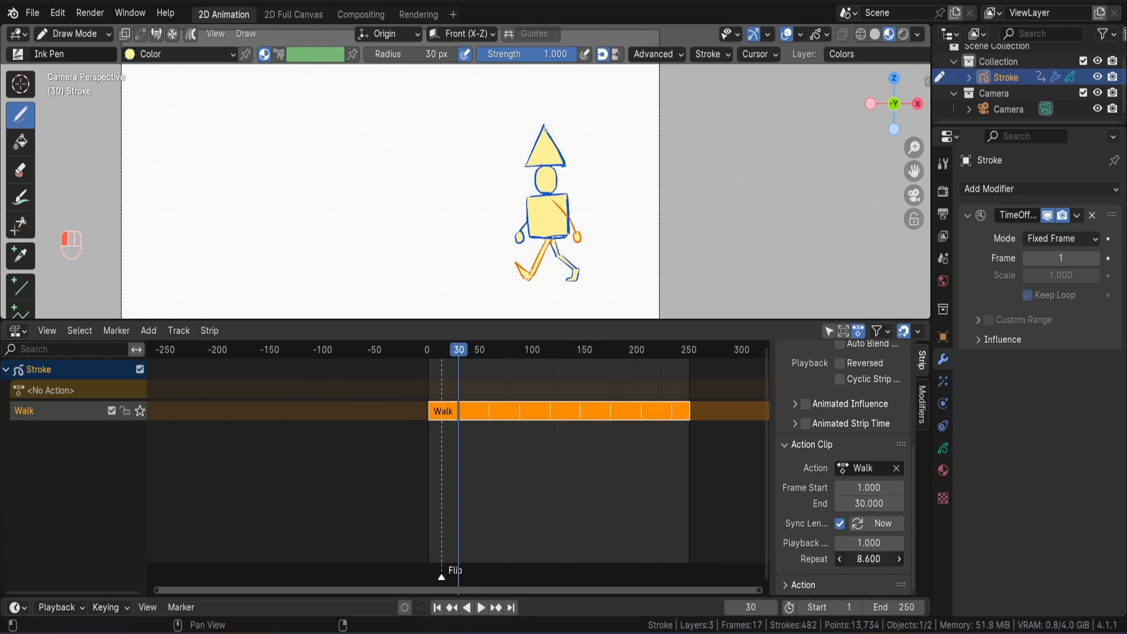
Play back the repeated walk cycle from frame 1, then stop it.
{"action": "key", "text": "shift+Left"}
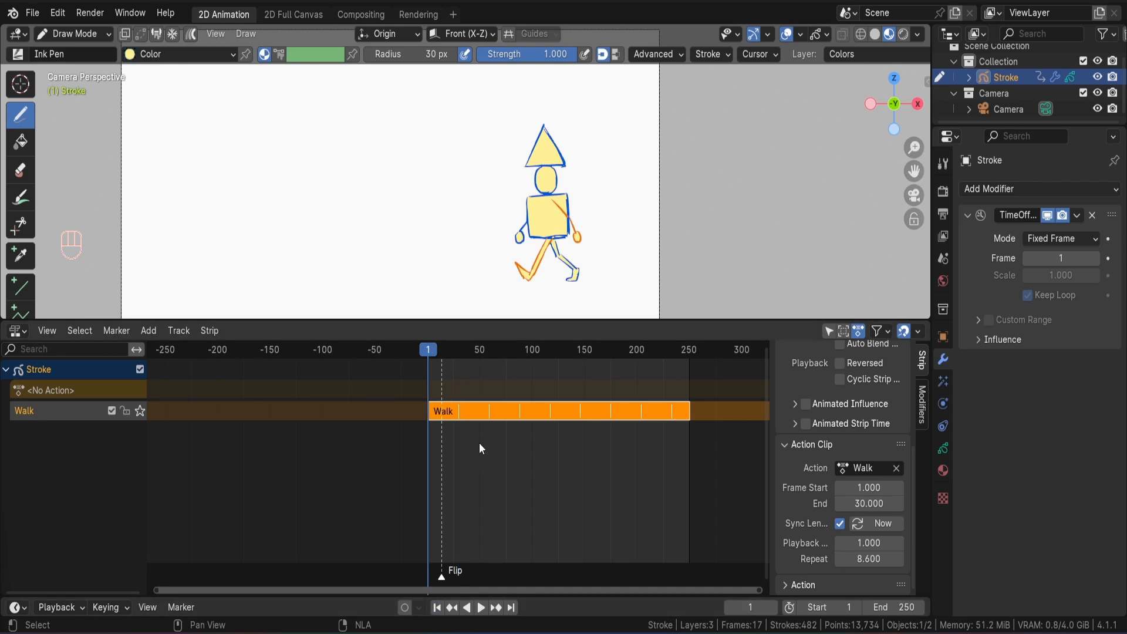
{"action": "key", "text": "space"}
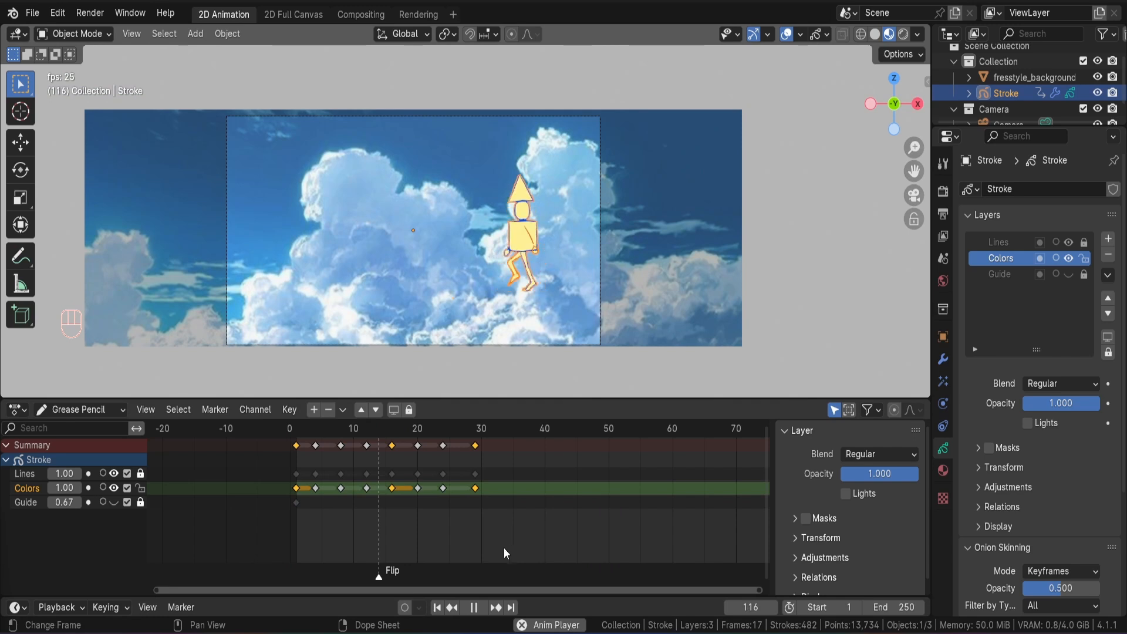
{"action": "key", "text": "space"}
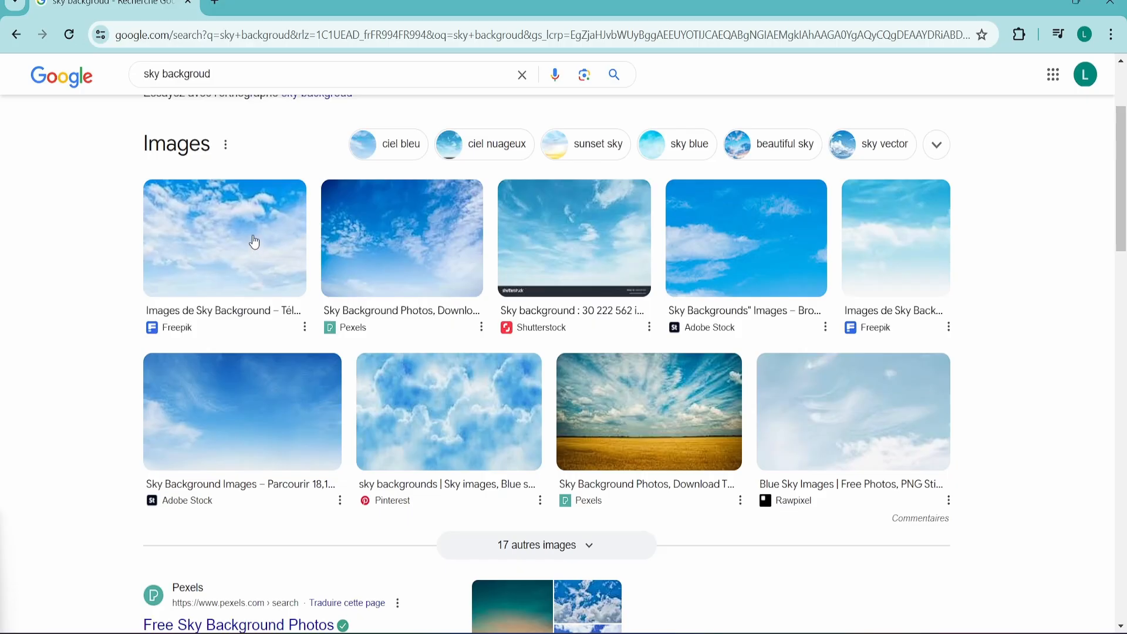
Look through the Google search results for sky backgrounds in the browser.
{"action": "scroll", "coordinate": [254, 242], "scroll_direction": "down", "scroll_amount": 6}
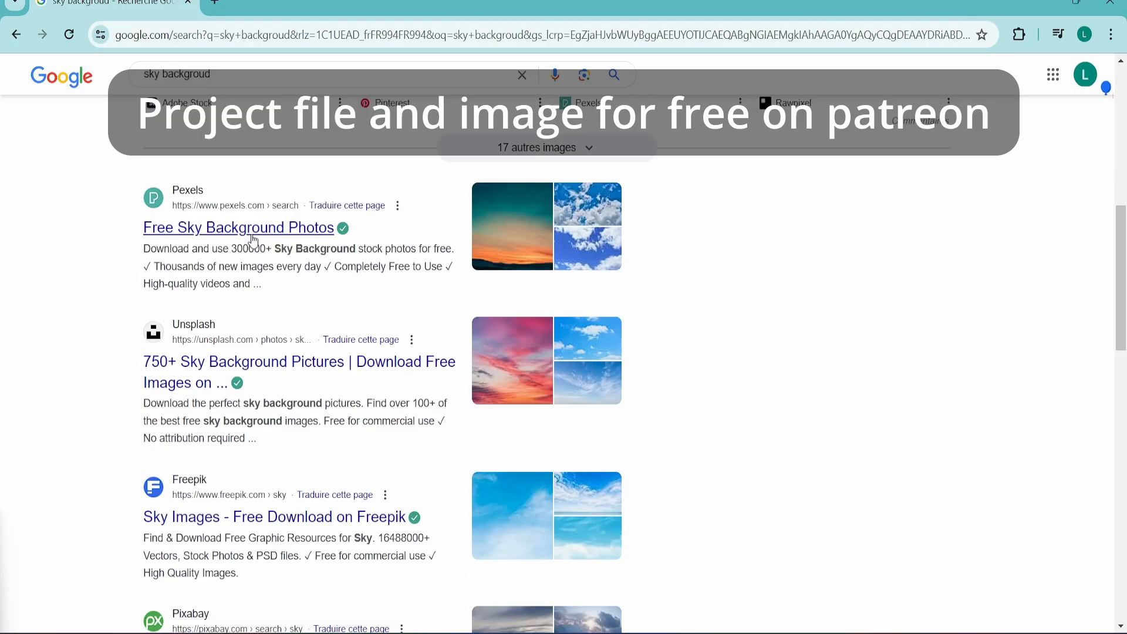
{"action": "scroll", "coordinate": [254, 242], "scroll_direction": "up", "scroll_amount": 6}
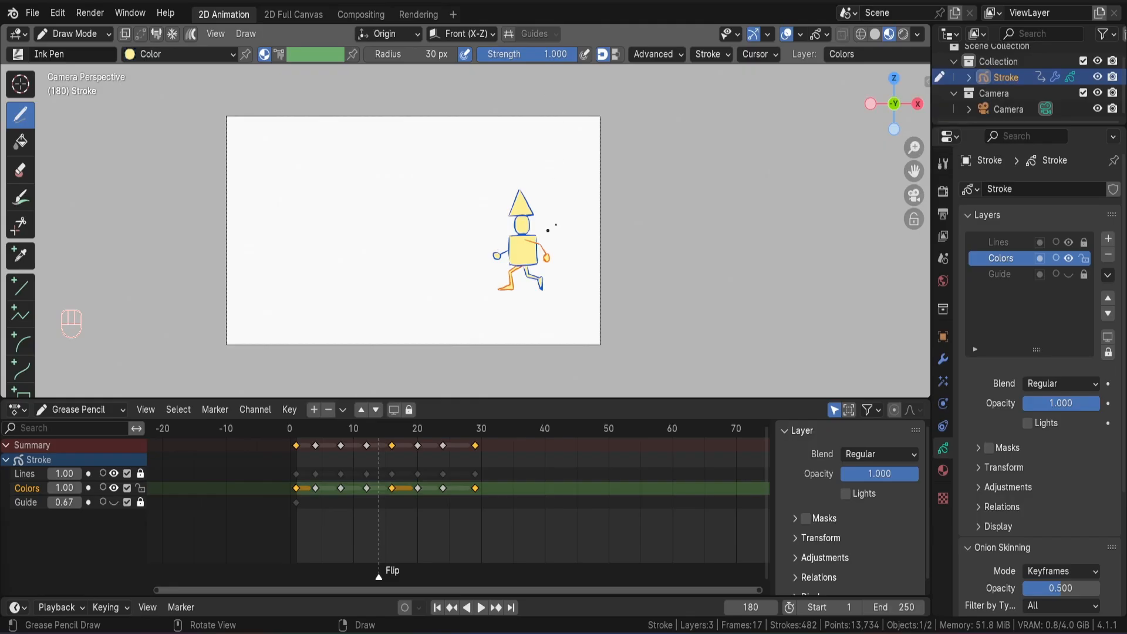
Import the fresstyle_background sky image into the Blender scene as an image plane.
{"action": "middle_click_drag", "start_coordinate": [548, 230], "coordinate": [433, 259]}
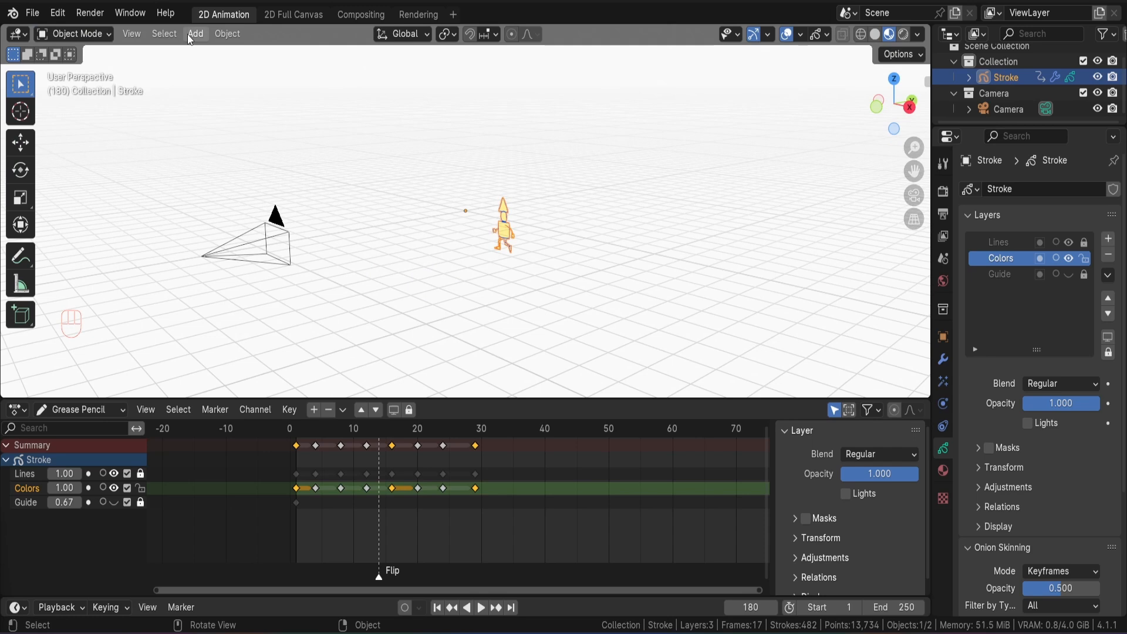
{"action": "left_click", "coordinate": [190, 34]}
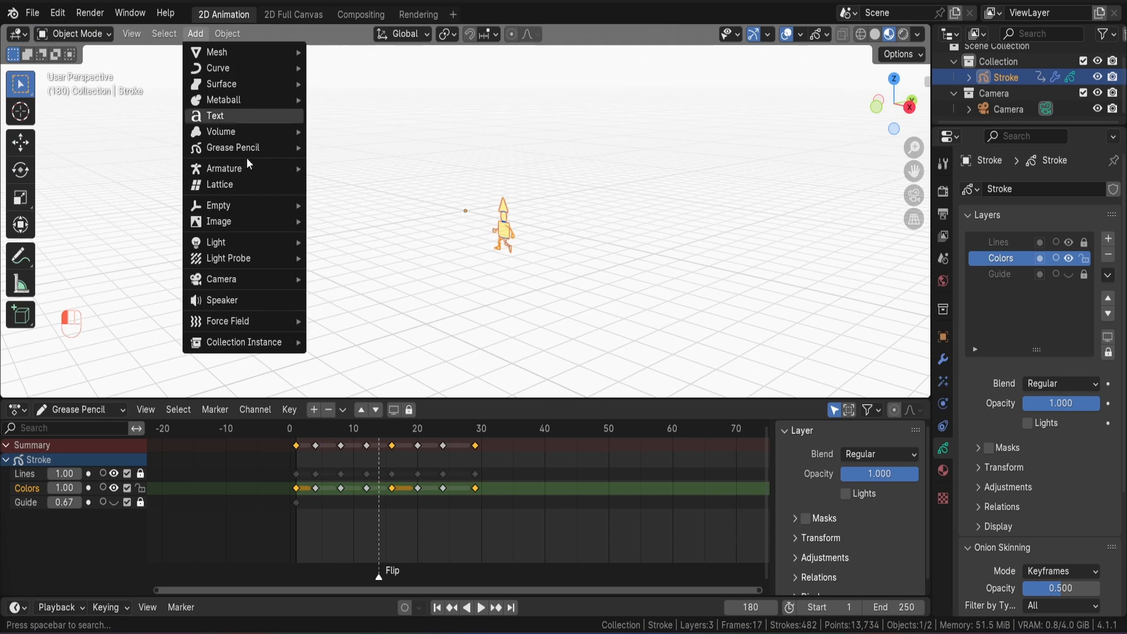
{"action": "mouse_move", "coordinate": [235, 221]}
{"action": "left_click", "coordinate": [359, 252]}
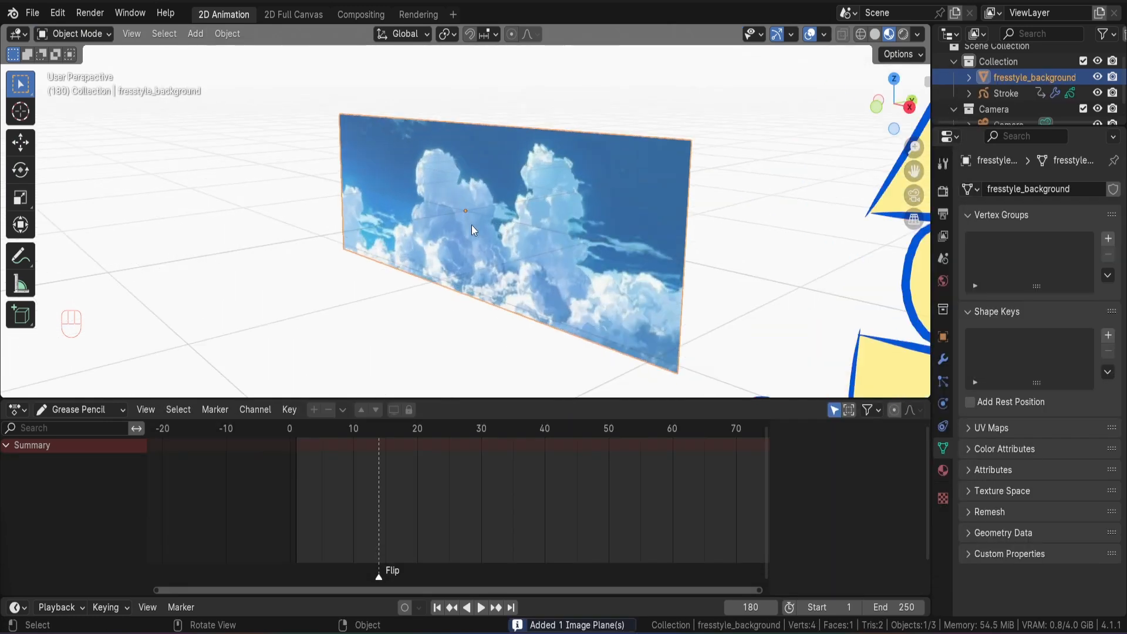
Scale the sky plane up to cover the camera frame and lower the Stroke character along the Z axis.
{"action": "key", "text": "s"}
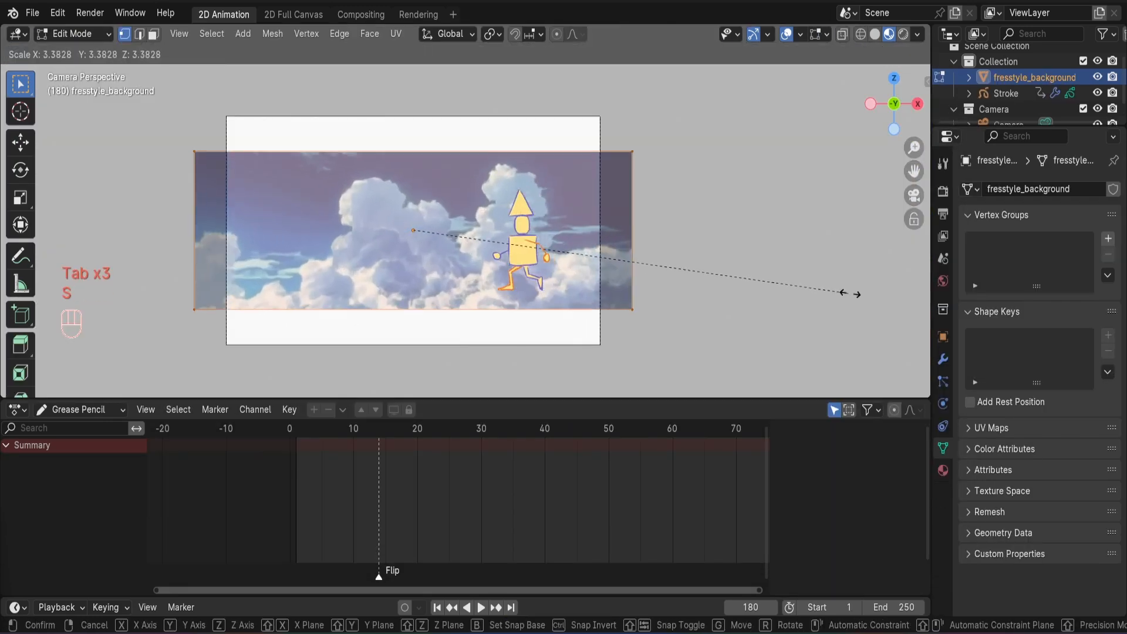
{"action": "key", "text": "g"}
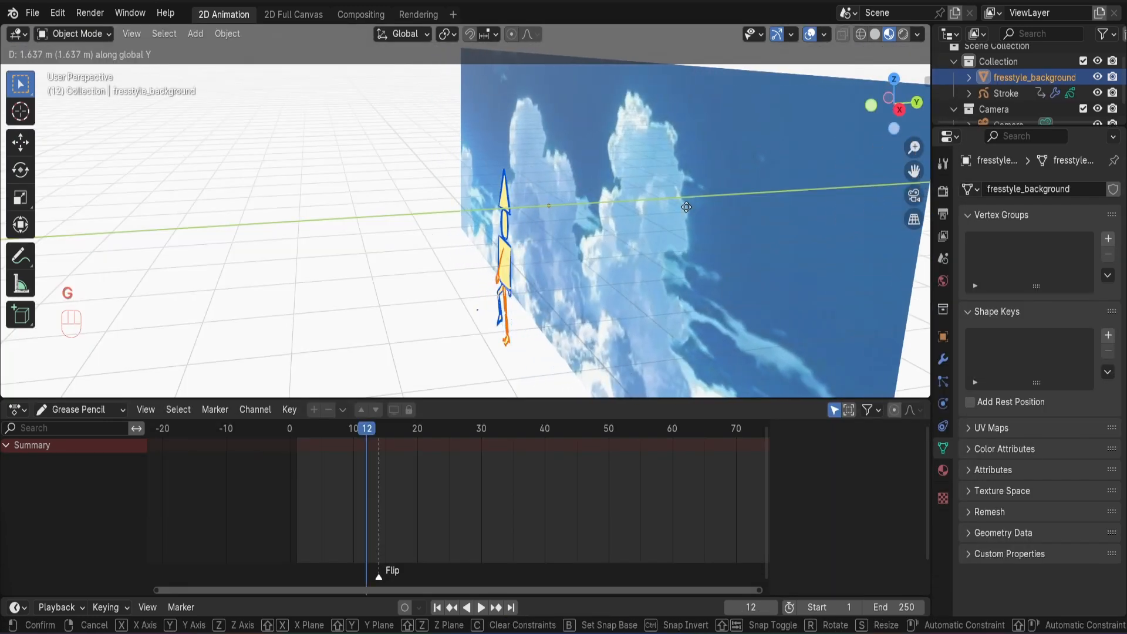
{"action": "left_click", "coordinate": [687, 206]}
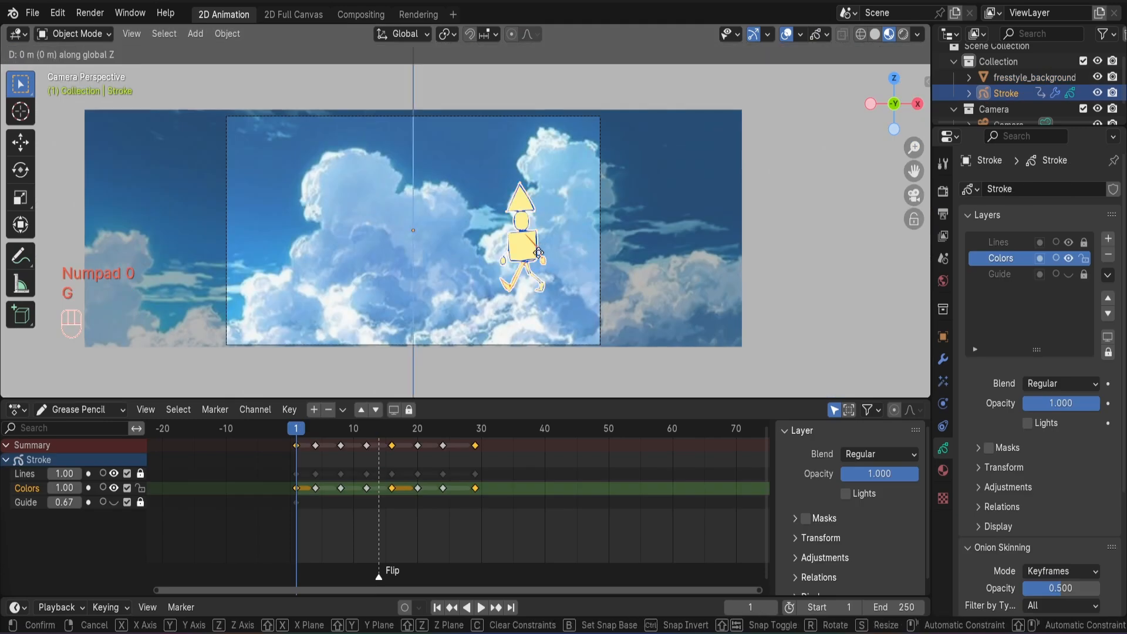
{"action": "key", "text": "space"}
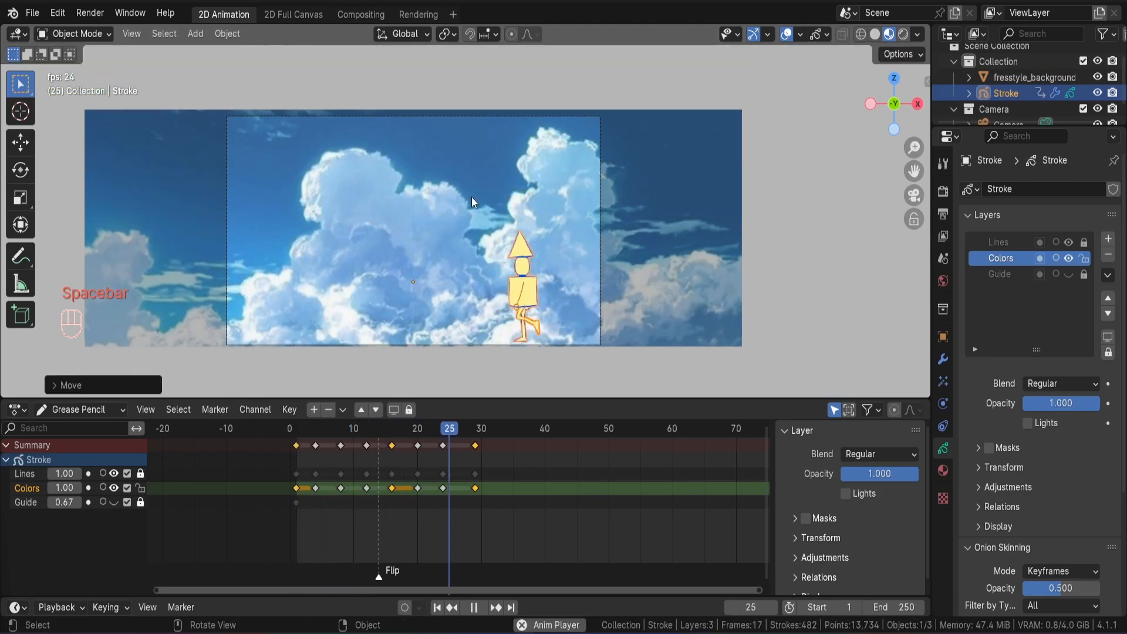
Move the sky plane about -3.668 m along the X axis and keyframe it at frame 1.
{"action": "key", "text": "g"}
{"action": "key", "text": "x"}
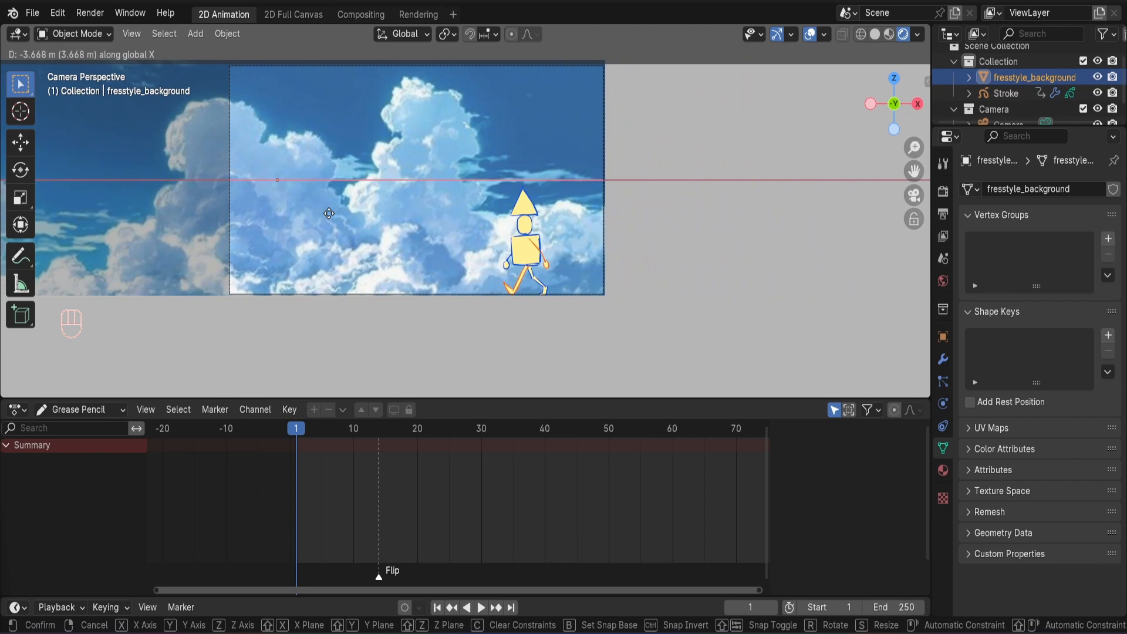
{"action": "left_click", "coordinate": [329, 213]}
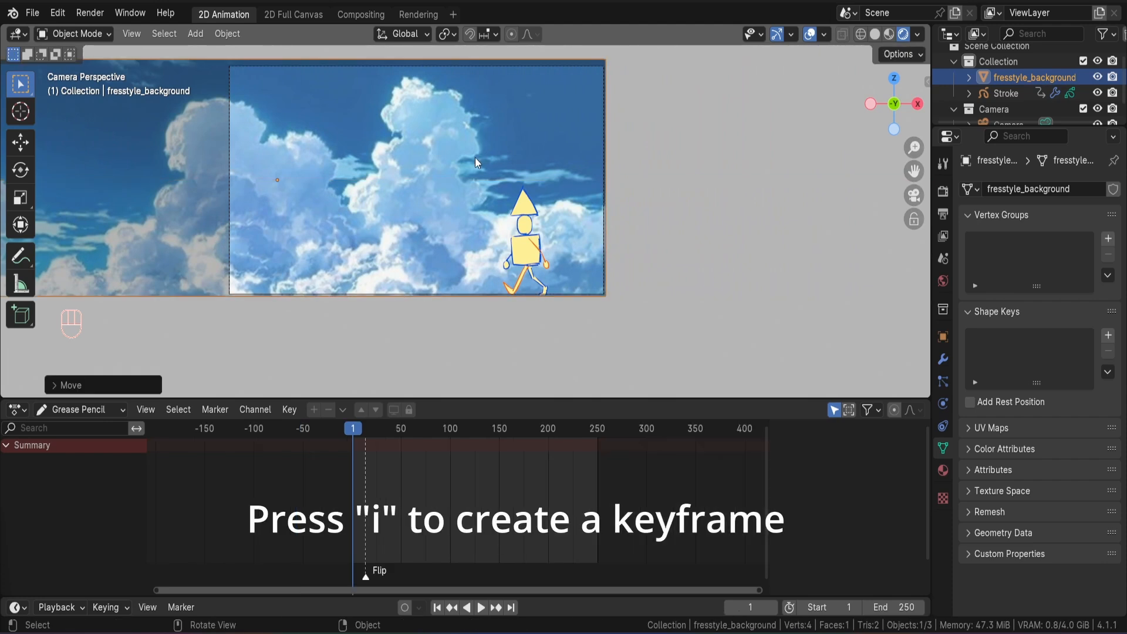
{"action": "key", "text": "i"}
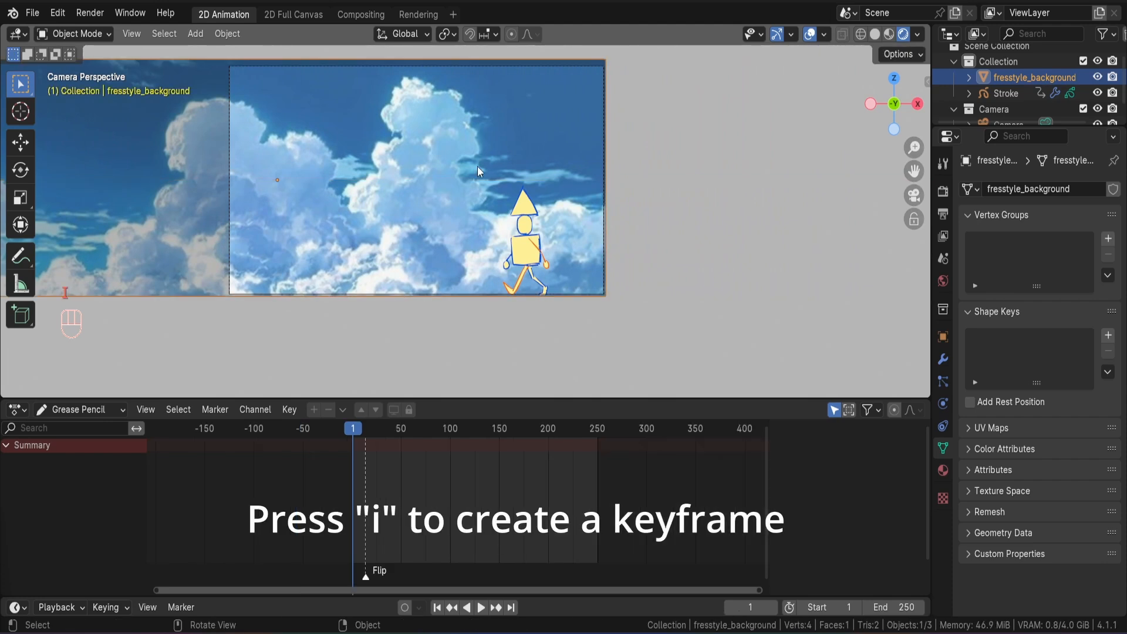
At frame 250, move the sky plane along the X axis until its left edge meets the camera frame's left edge, and keyframe it.
{"action": "left_click", "coordinate": [18, 409]}
{"action": "left_click", "coordinate": [188, 470]}
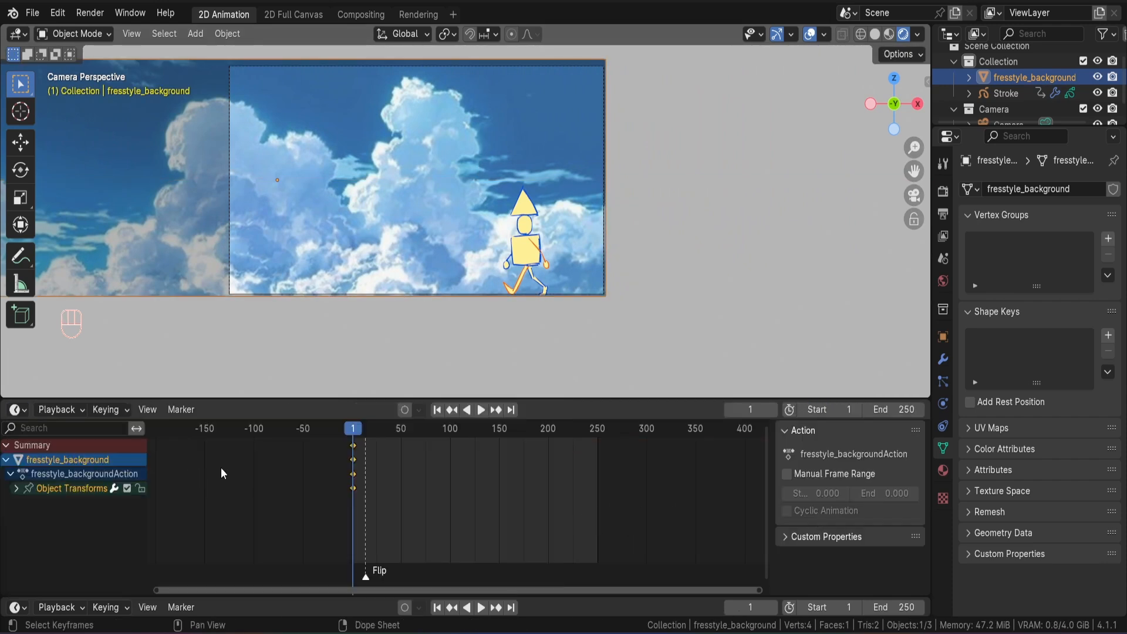
{"action": "left_click_drag", "start_coordinate": [446, 429], "coordinate": [576, 429]}
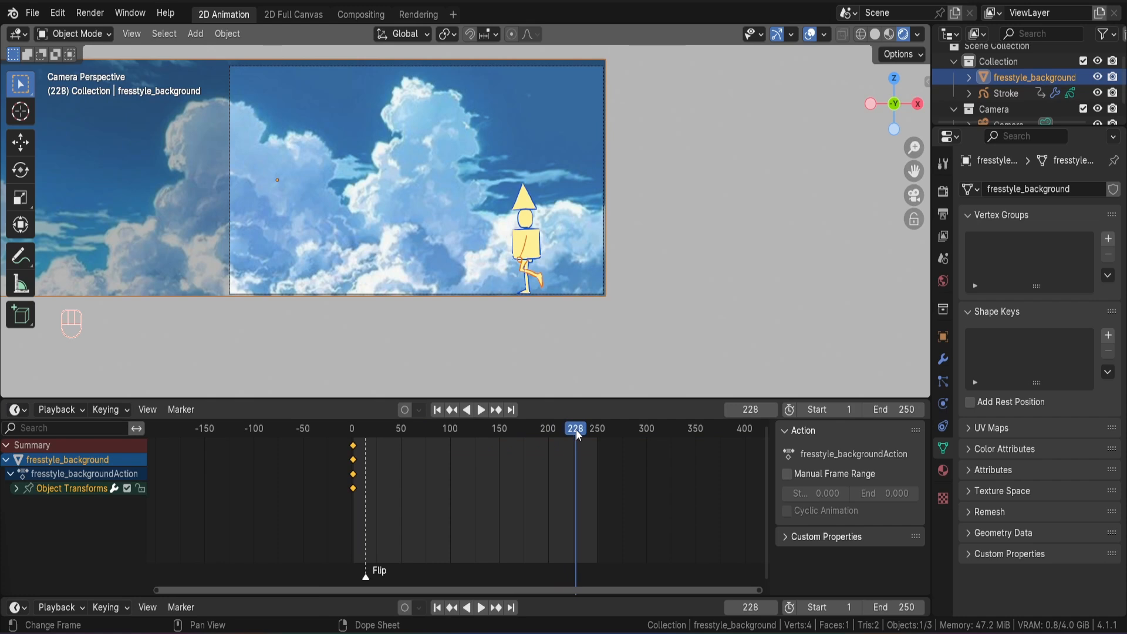
{"action": "left_click", "coordinate": [512, 409]}
{"action": "key", "text": "g"}
{"action": "key", "text": "x"}
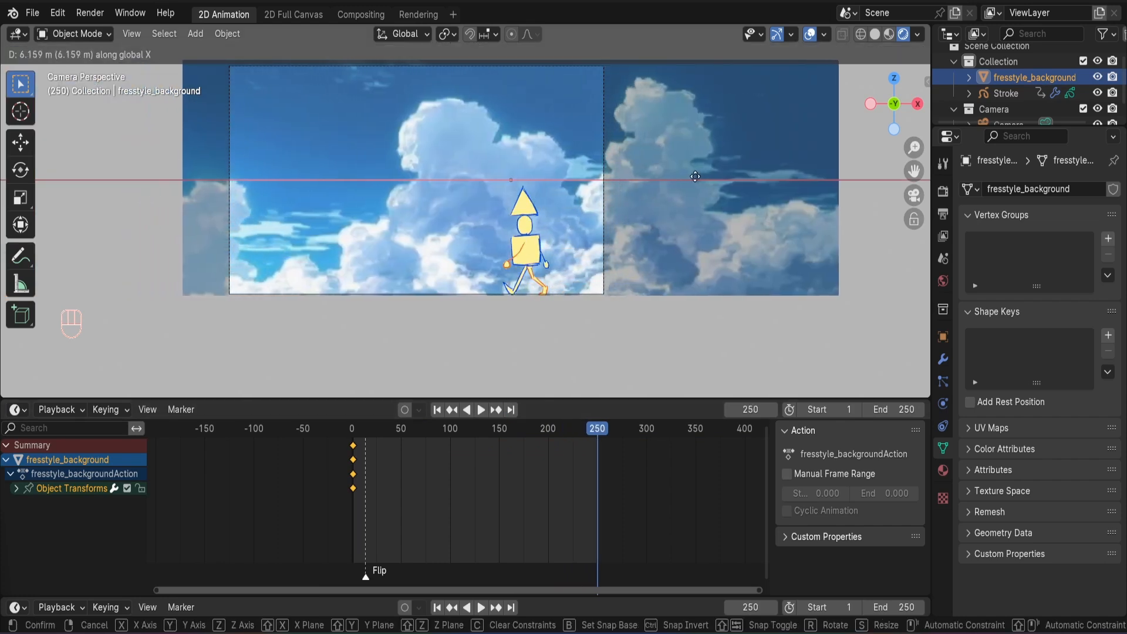
{"action": "left_click", "coordinate": [739, 179]}
{"action": "key", "text": "i"}
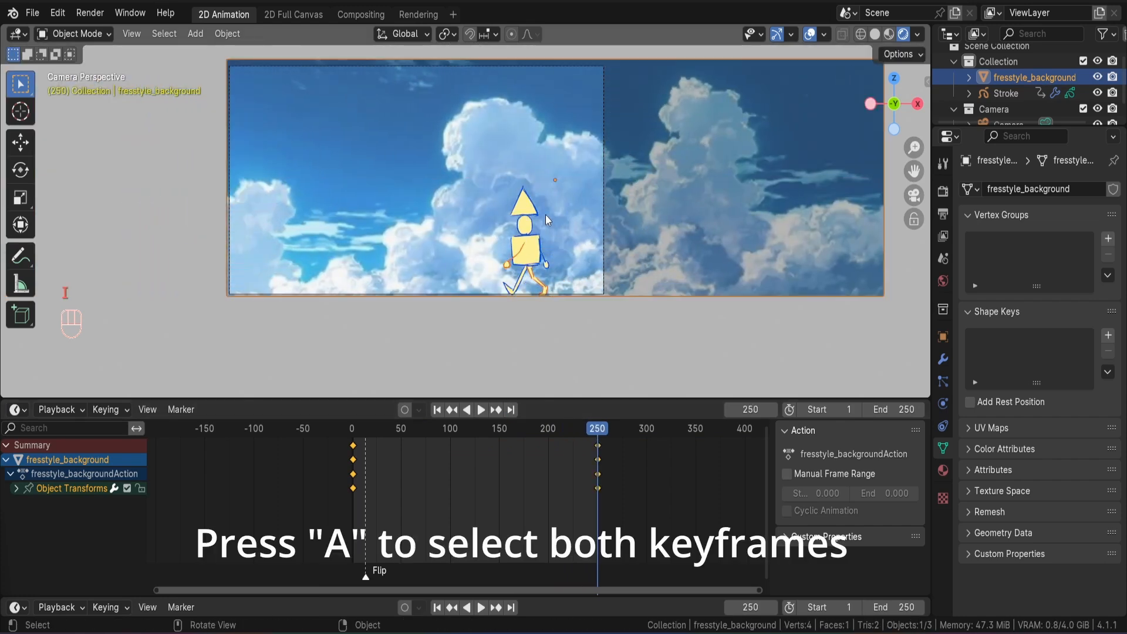
Set both sky plane keyframes to Linear interpolation and play the animation from the first frame.
{"action": "key", "text": "a"}
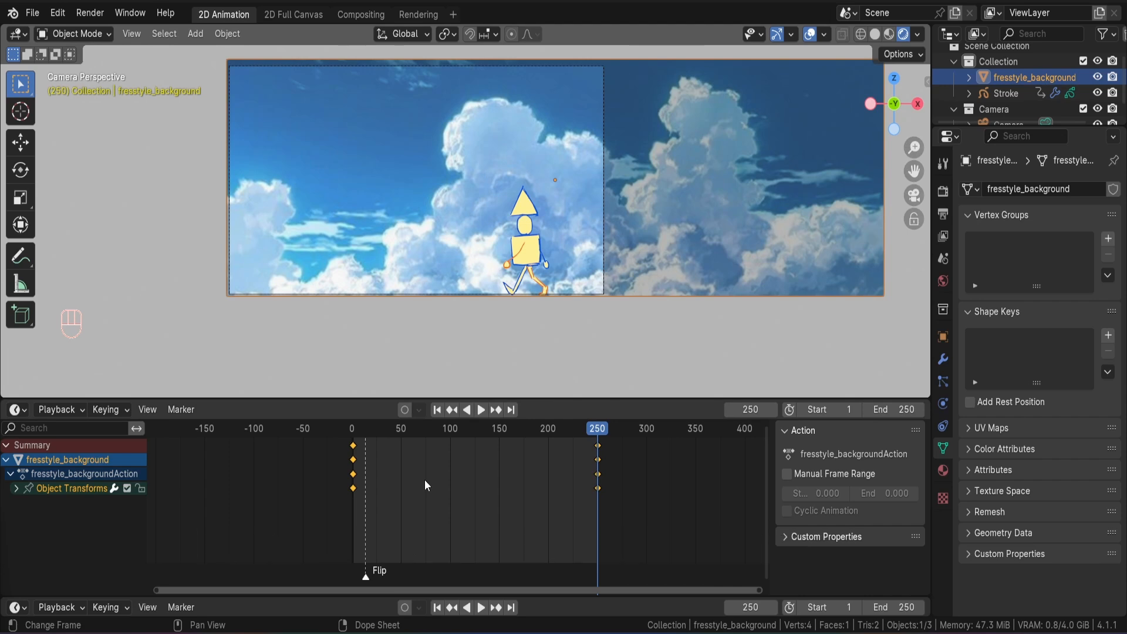
{"action": "key", "text": "t"}
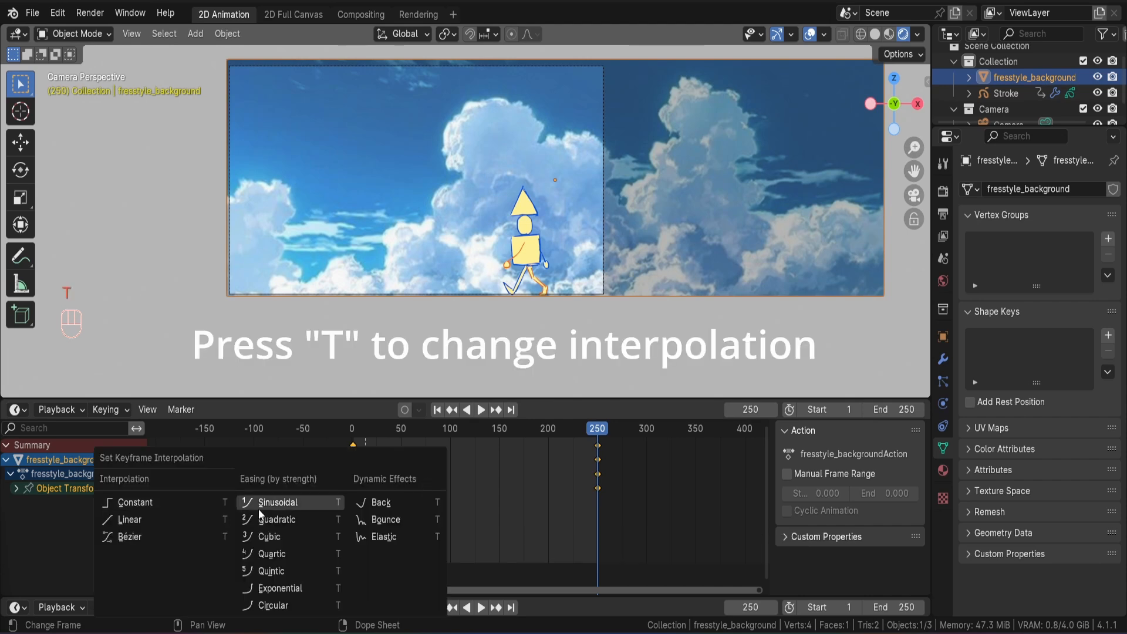
{"action": "left_click", "coordinate": [186, 521]}
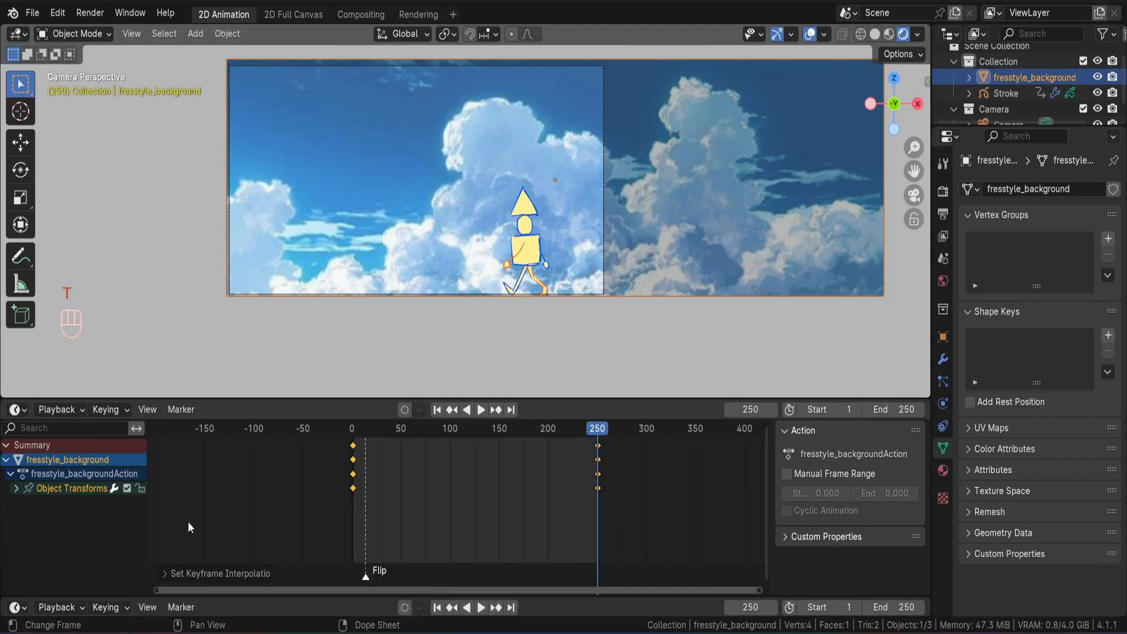
{"action": "left_click", "coordinate": [439, 410]}
{"action": "key", "text": "space"}
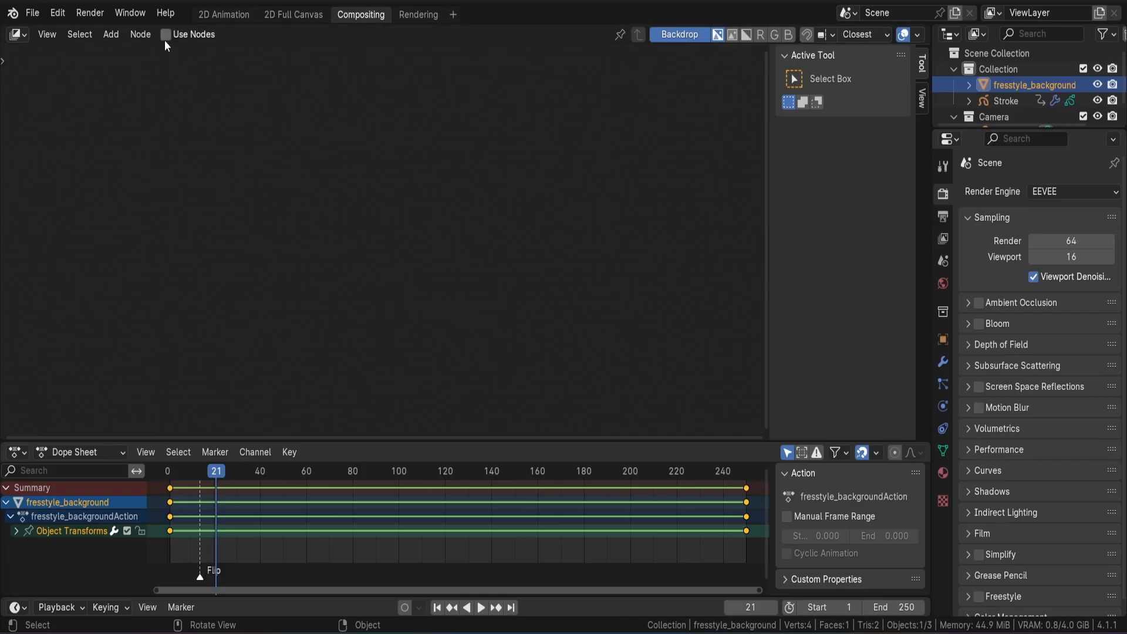
Enable compositing nodes, move the Composite node away from Render Layers, and place a Viewer node linked to the rendered image beneath it.
{"action": "left_click", "coordinate": [168, 35]}
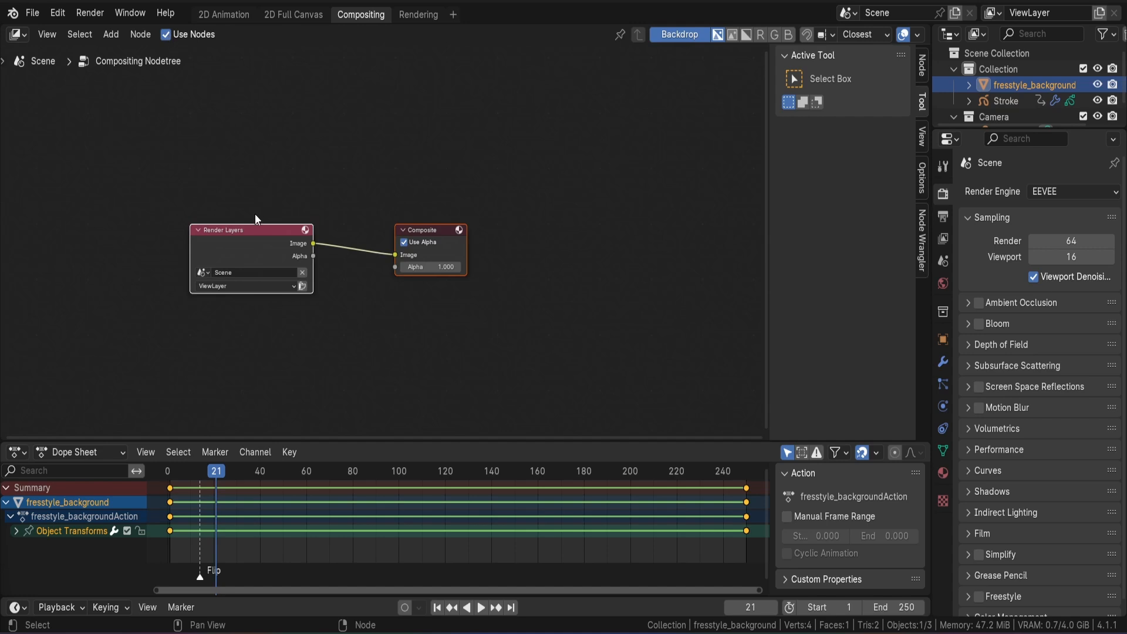
{"action": "left_click", "coordinate": [245, 234]}
{"action": "left_click_drag", "start_coordinate": [443, 230], "coordinate": [613, 221]}
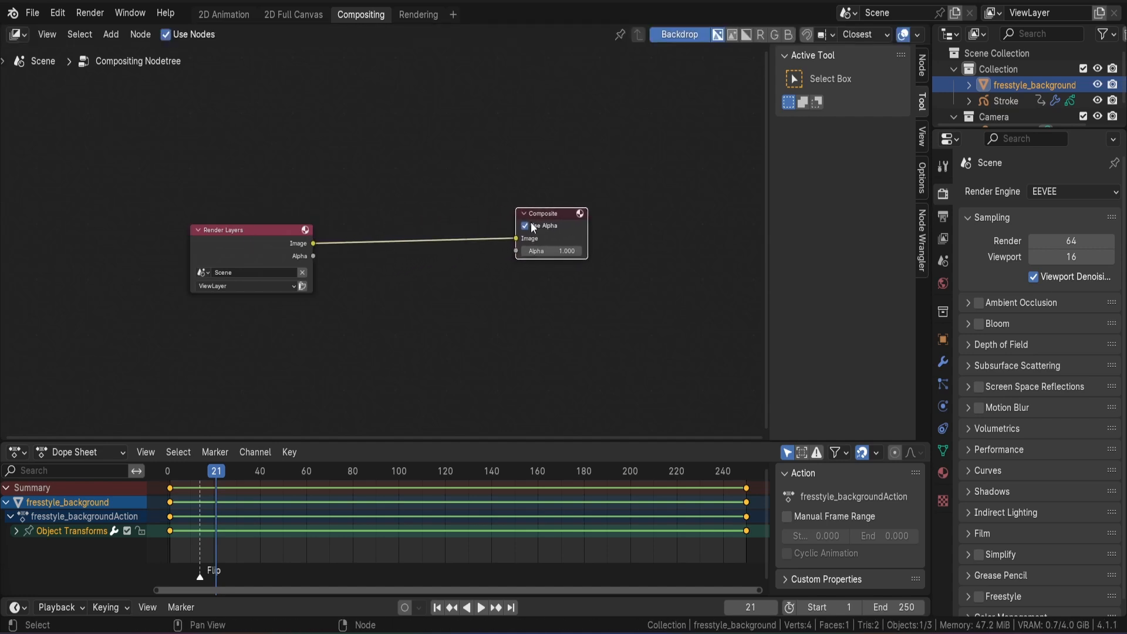
{"action": "left_click", "coordinate": [268, 245], "text": "ctrl+shift"}
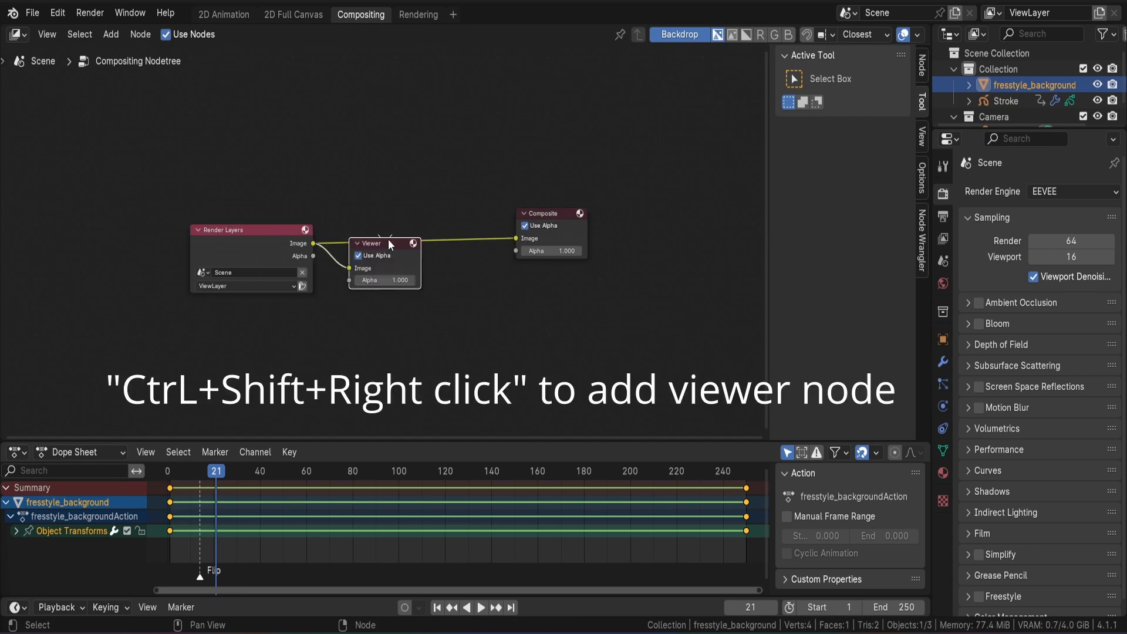
{"action": "left_click_drag", "start_coordinate": [391, 242], "coordinate": [546, 300]}
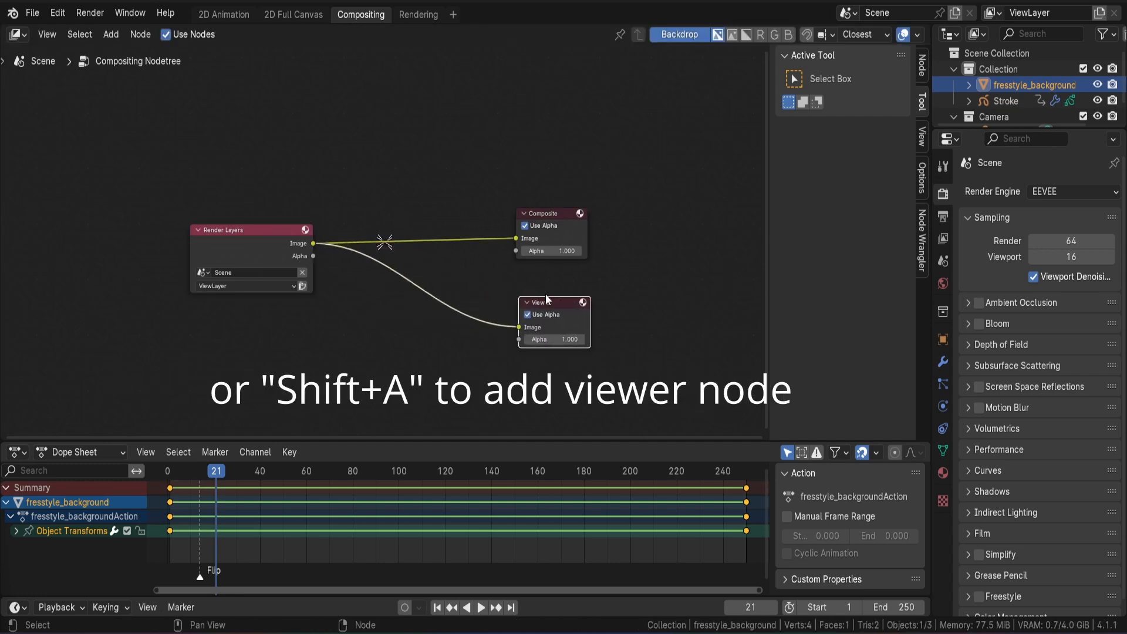
{"action": "key", "text": "shift+a"}
{"action": "left_click", "coordinate": [345, 192]}
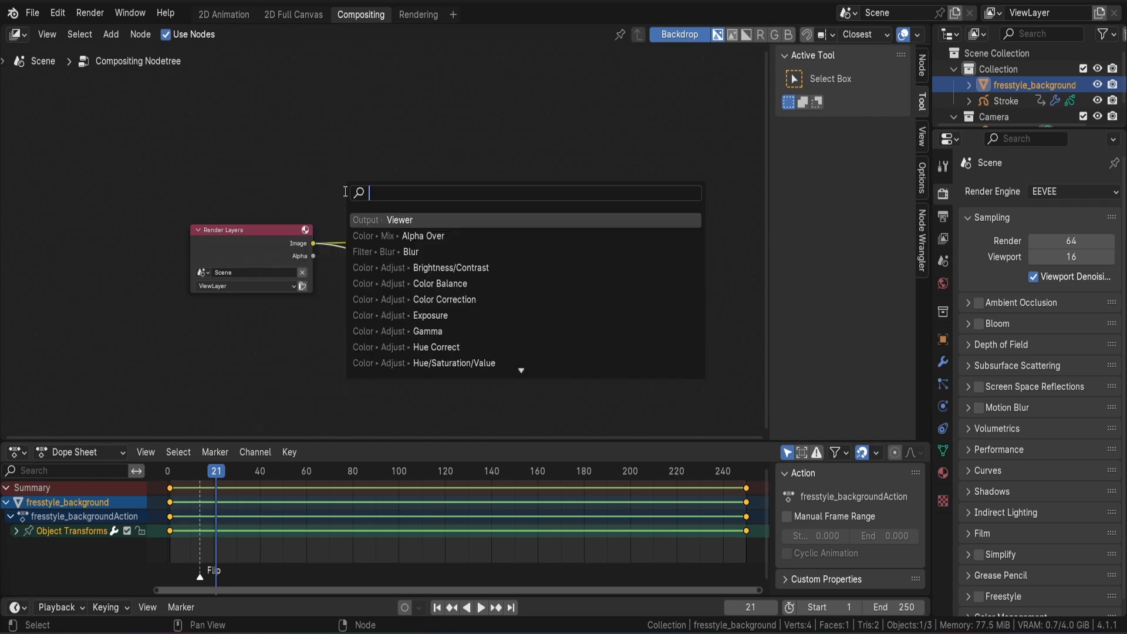
{"action": "left_click", "coordinate": [391, 225]}
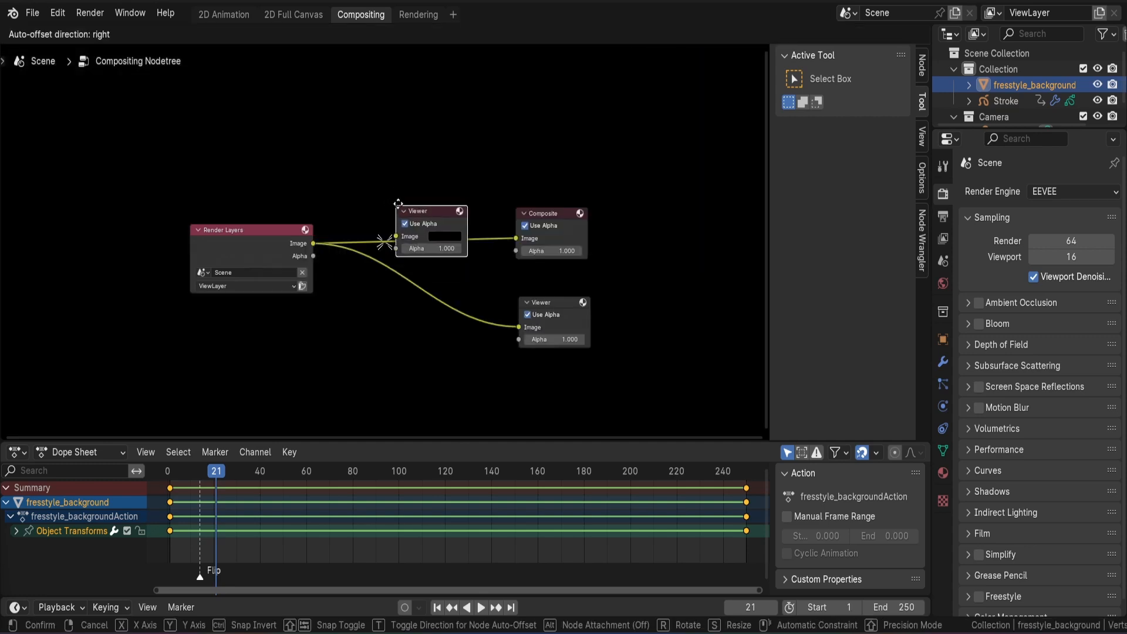
{"action": "right_click", "coordinate": [435, 195]}
Render frame 21 and shrink the compositor backdrop so the whole rendered image fits behind the nodes.
{"action": "key", "text": "F12"}
{"action": "scroll", "coordinate": [539, 229], "scroll_direction": "down", "scroll_amount": 2}
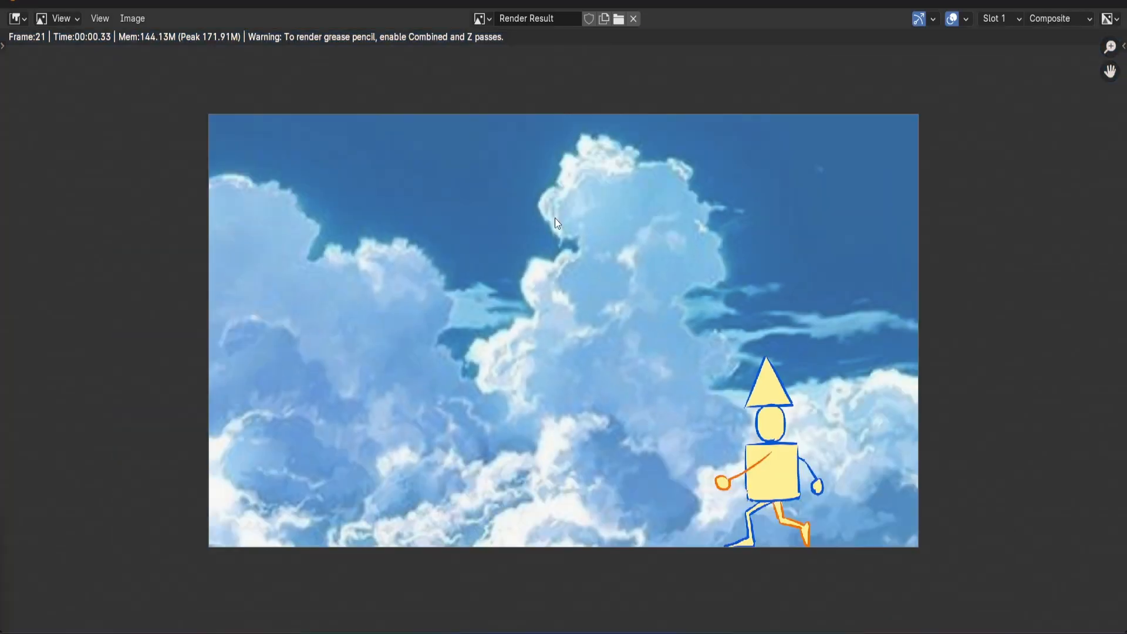
{"action": "key", "text": "Escape"}
{"action": "key", "text": "v"}
{"action": "key", "text": "v"}
{"action": "key", "text": "v"}
{"action": "key", "text": "v"}
{"action": "key", "text": "v"}
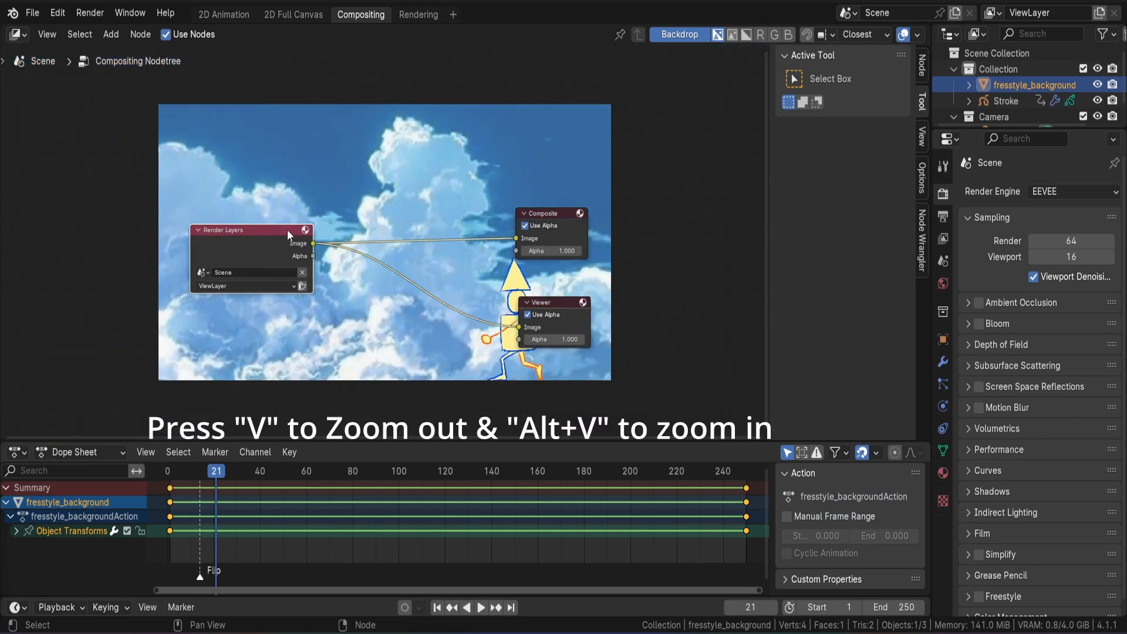
Insert a Kuwahara filter node after Render Layers and feed its image output to both the Composite and Viewer nodes.
{"action": "left_click_drag", "start_coordinate": [287, 230], "coordinate": [217, 259]}
{"action": "key", "text": "shift+a"}
{"action": "left_click", "coordinate": [353, 217]}
{"action": "type", "text": "ku"}
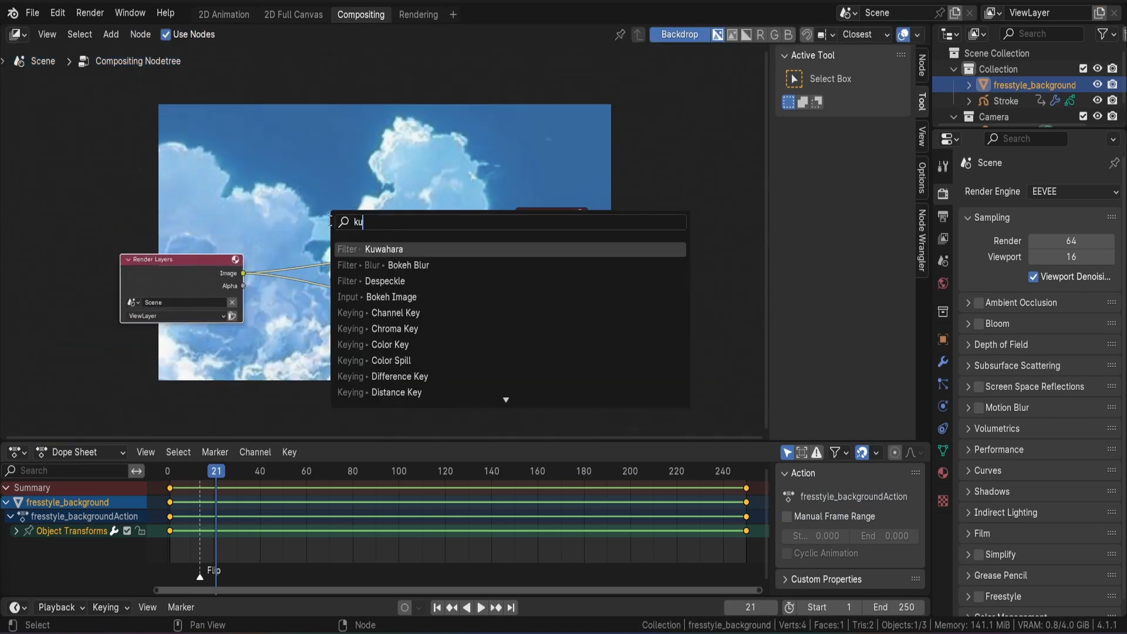
{"action": "left_click", "coordinate": [366, 246]}
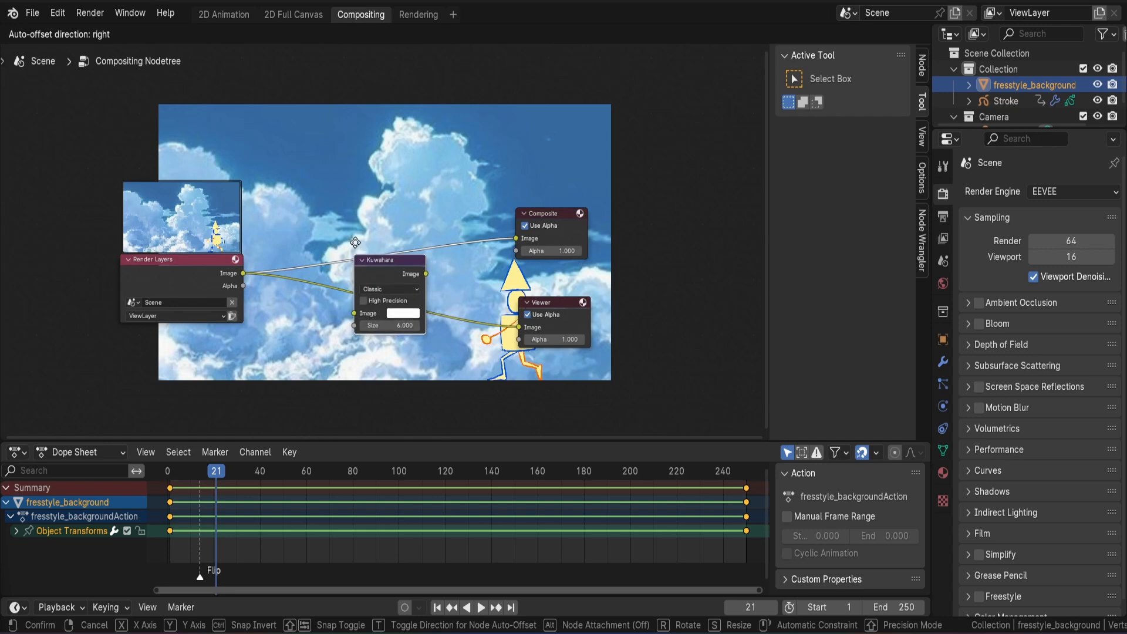
{"action": "left_click", "coordinate": [348, 197]}
{"action": "left_click_drag", "start_coordinate": [420, 215], "coordinate": [519, 327]}
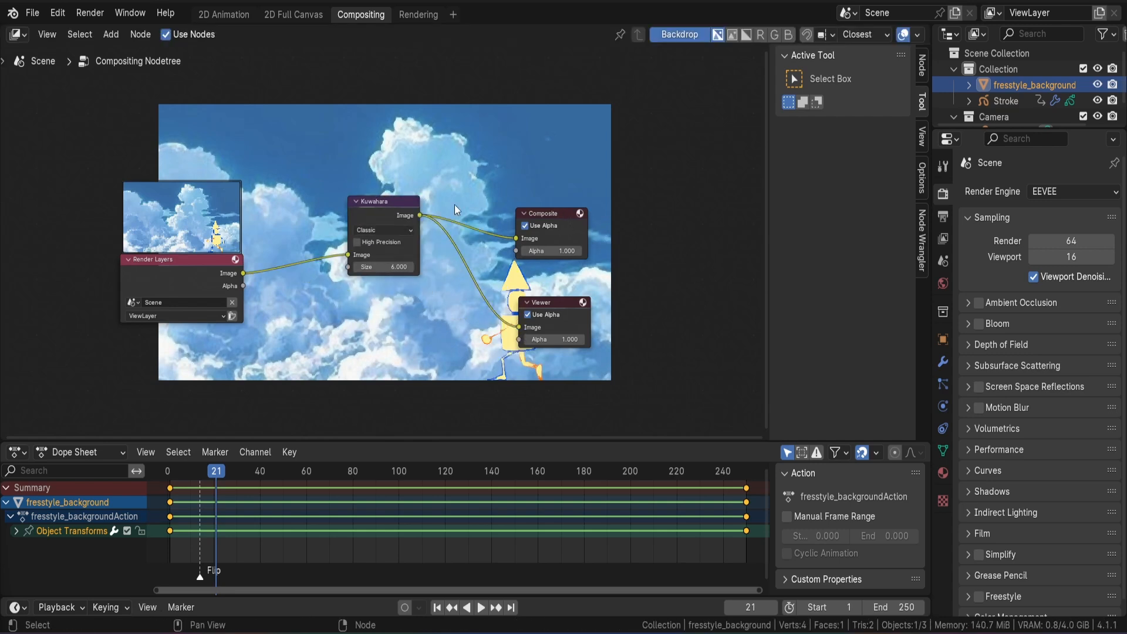
{"action": "left_click_drag", "start_coordinate": [382, 206], "coordinate": [395, 270]}
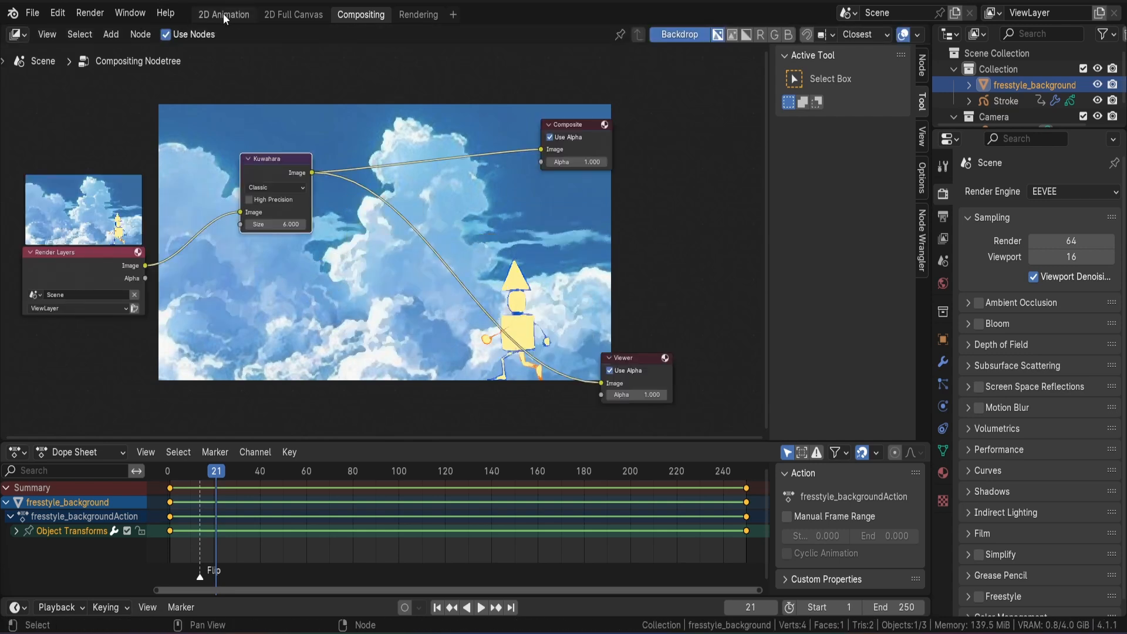
In the 2D Animation workspace, set the viewport compositor to Camera and switch the viewport to Material Preview shading.
{"action": "left_click", "coordinate": [223, 12]}
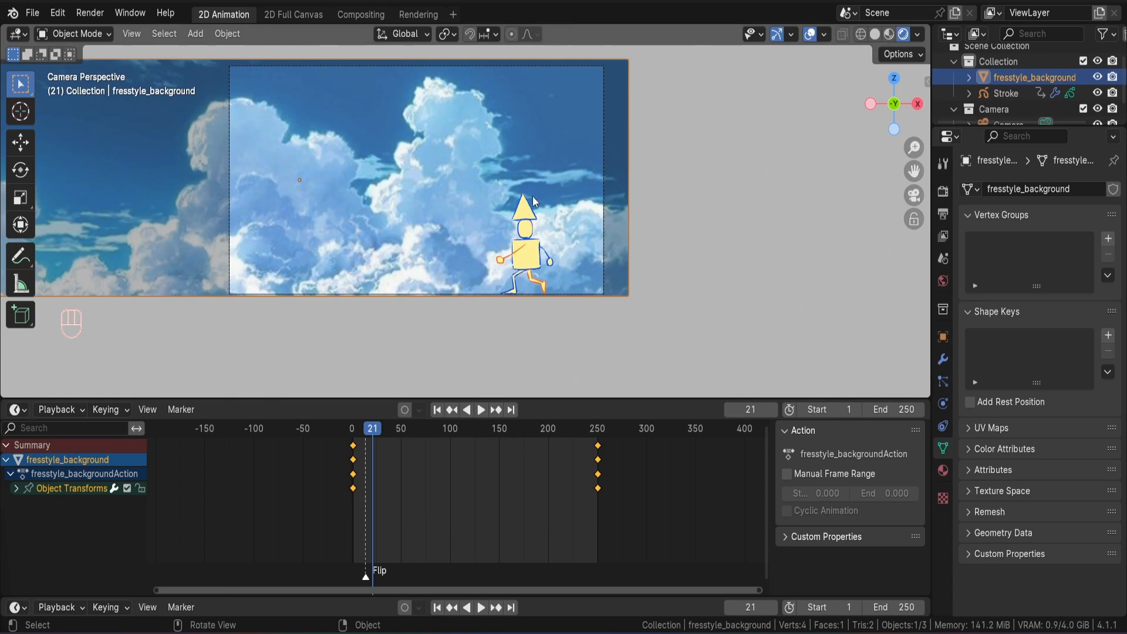
{"action": "left_click", "coordinate": [916, 36]}
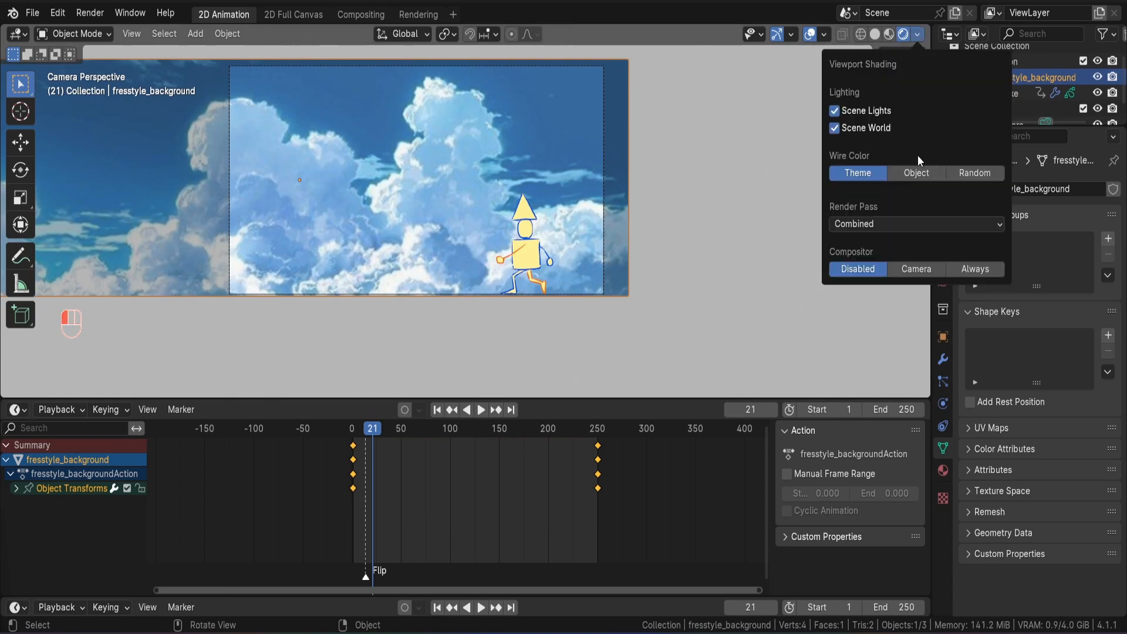
{"action": "left_click", "coordinate": [925, 271]}
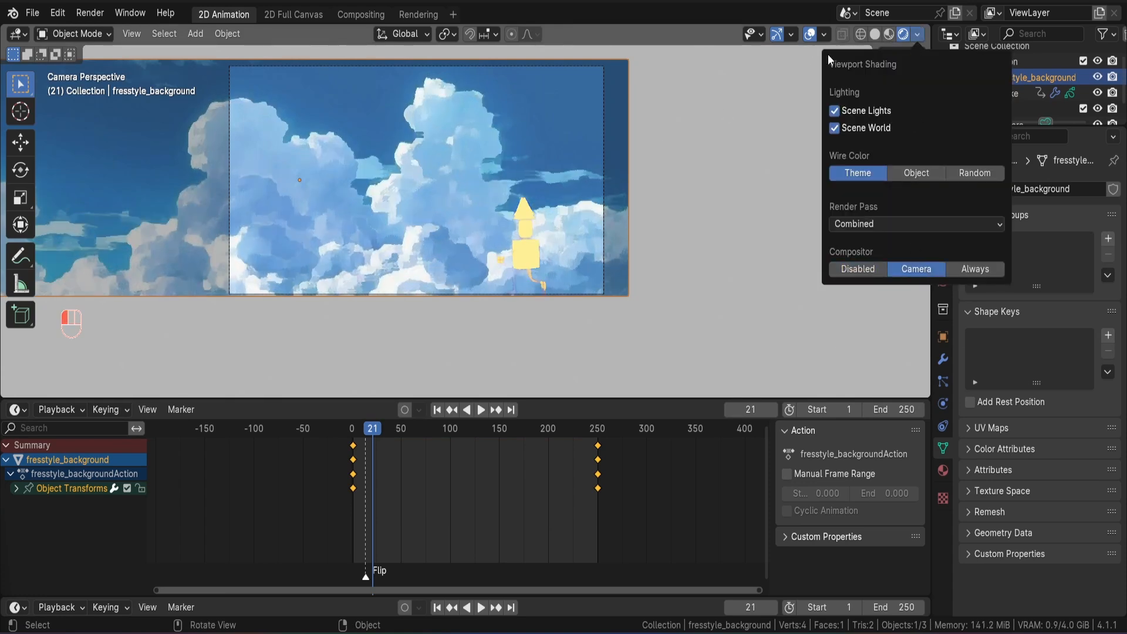
{"action": "left_click", "coordinate": [825, 33]}
{"action": "left_click", "coordinate": [889, 34]}
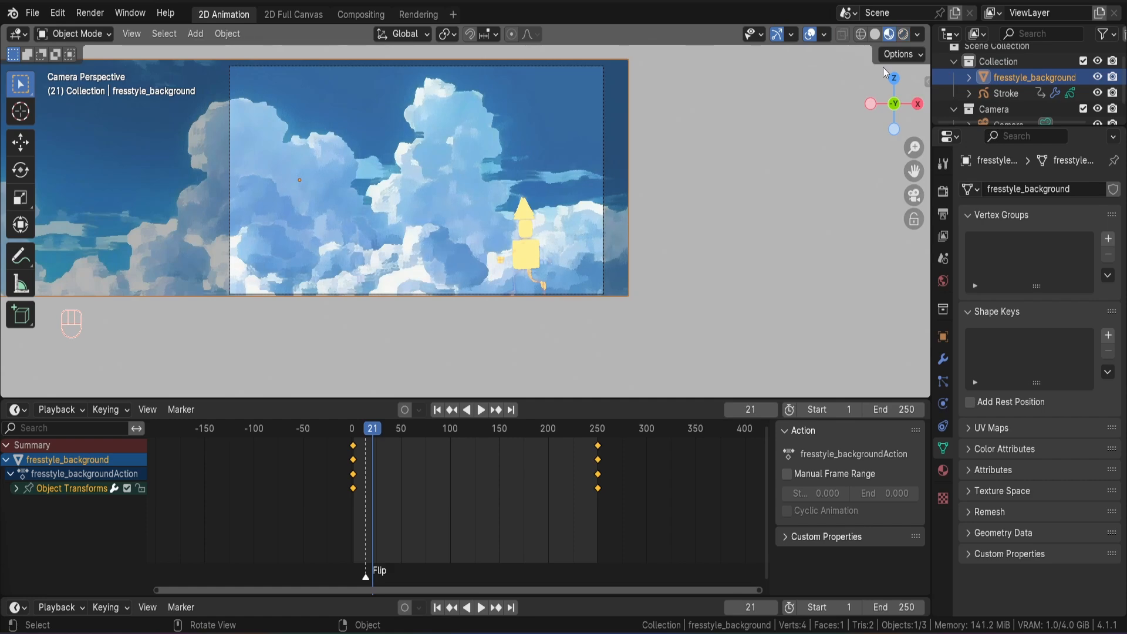
{"action": "scroll", "coordinate": [428, 189], "scroll_direction": "up", "scroll_amount": 1}
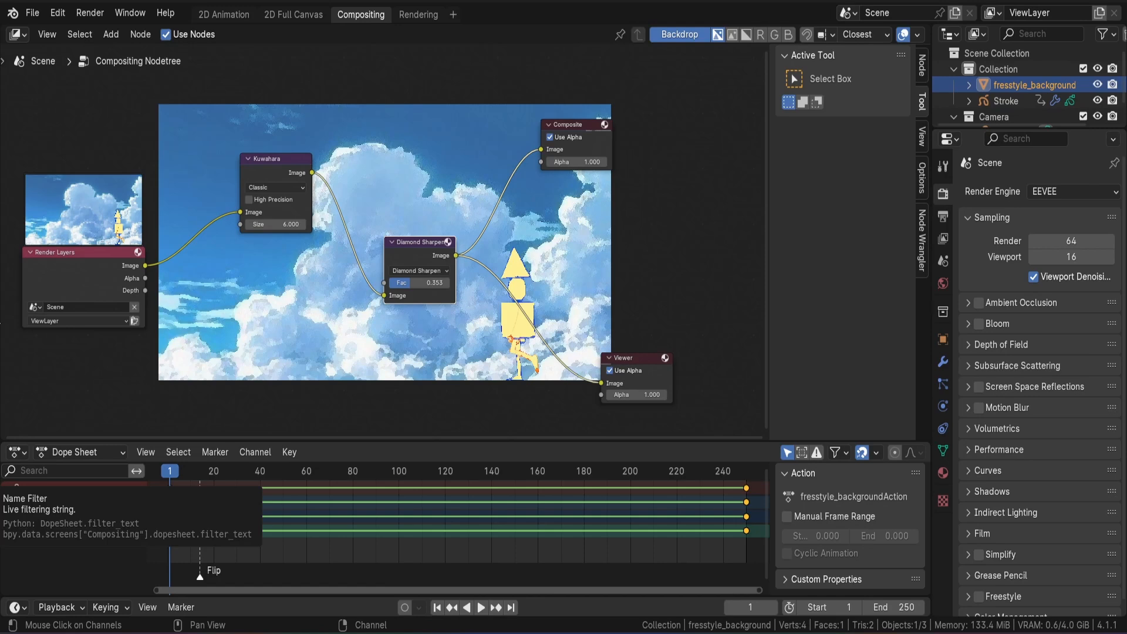
Render frame 1 to examine the composited result with the Kuwahara and Diamond Sharpen filters.
{"action": "key", "text": "F12"}
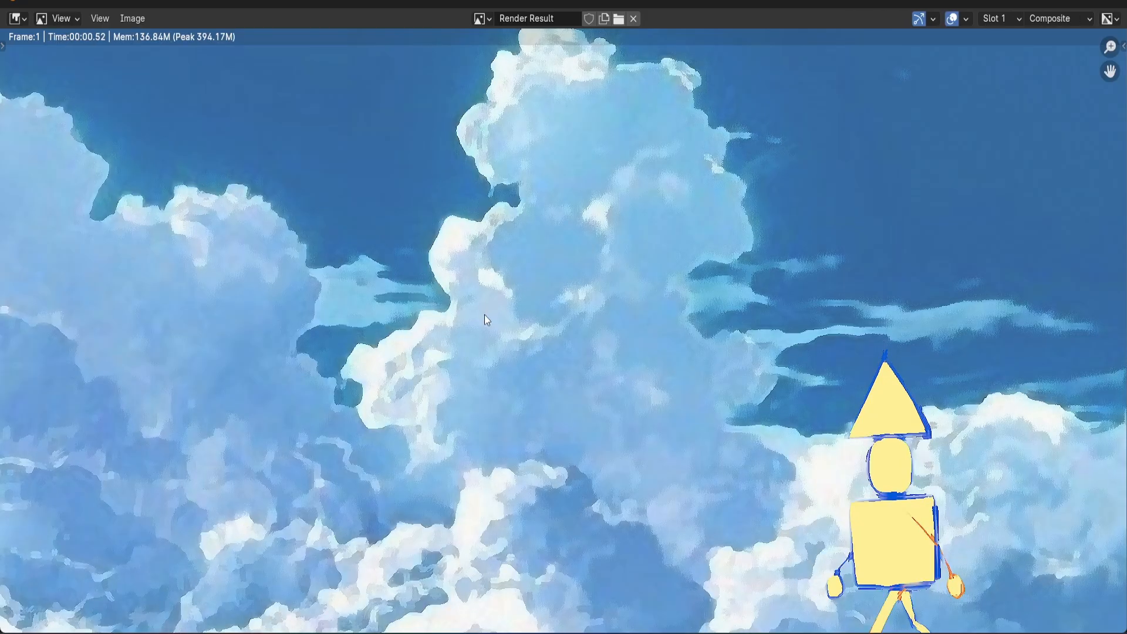
{"action": "scroll", "coordinate": [484, 315], "scroll_direction": "down", "scroll_amount": 1}
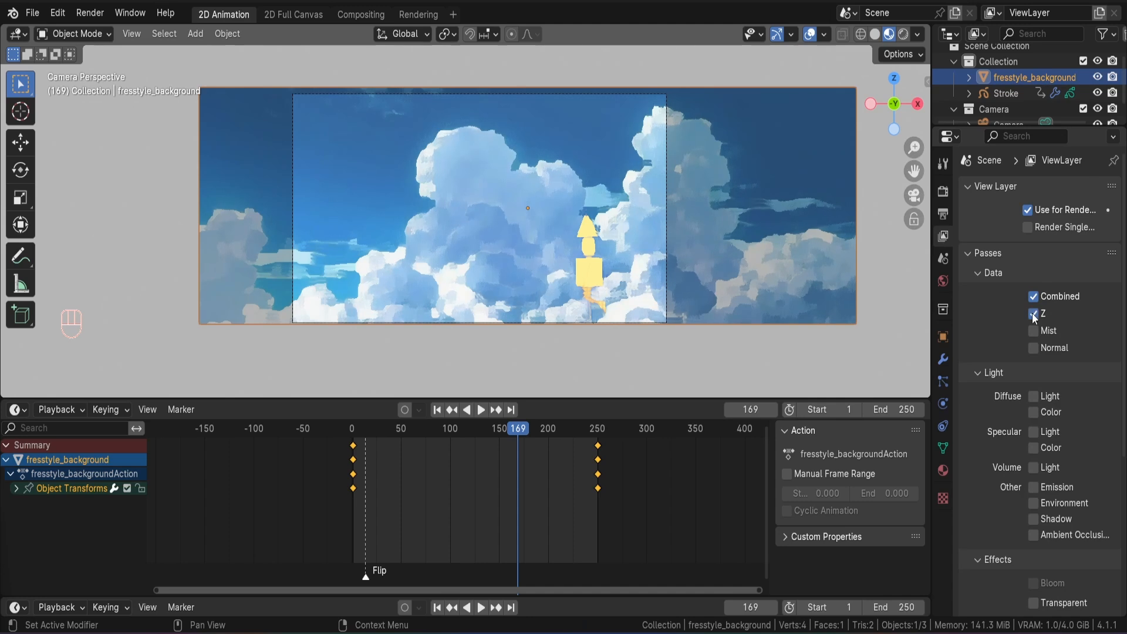
Set the scene's output frame rate to 24 fps.
{"action": "left_click", "coordinate": [944, 212]}
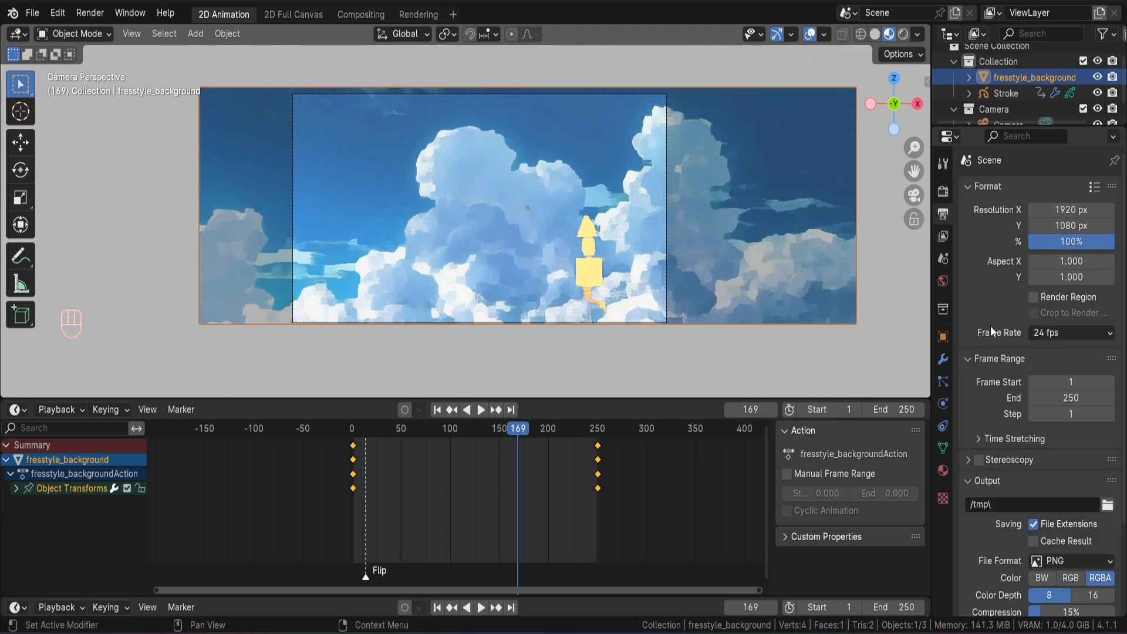
{"action": "scroll", "coordinate": [991, 326], "scroll_direction": "down", "scroll_amount": 3}
{"action": "left_click", "coordinate": [1054, 270]}
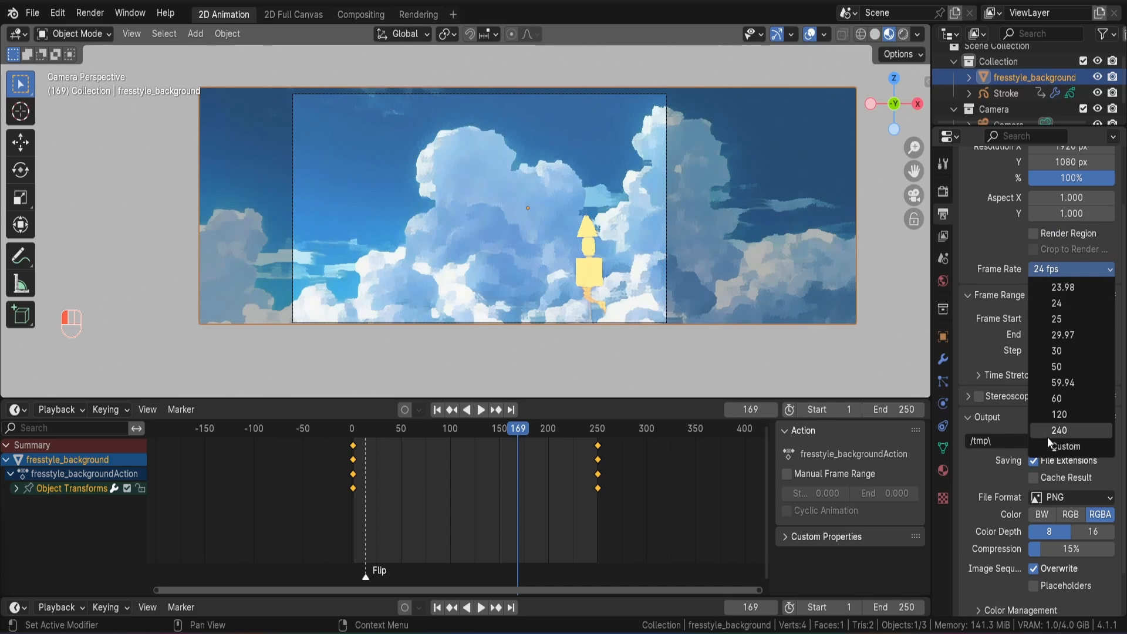
{"action": "left_click", "coordinate": [1058, 301]}
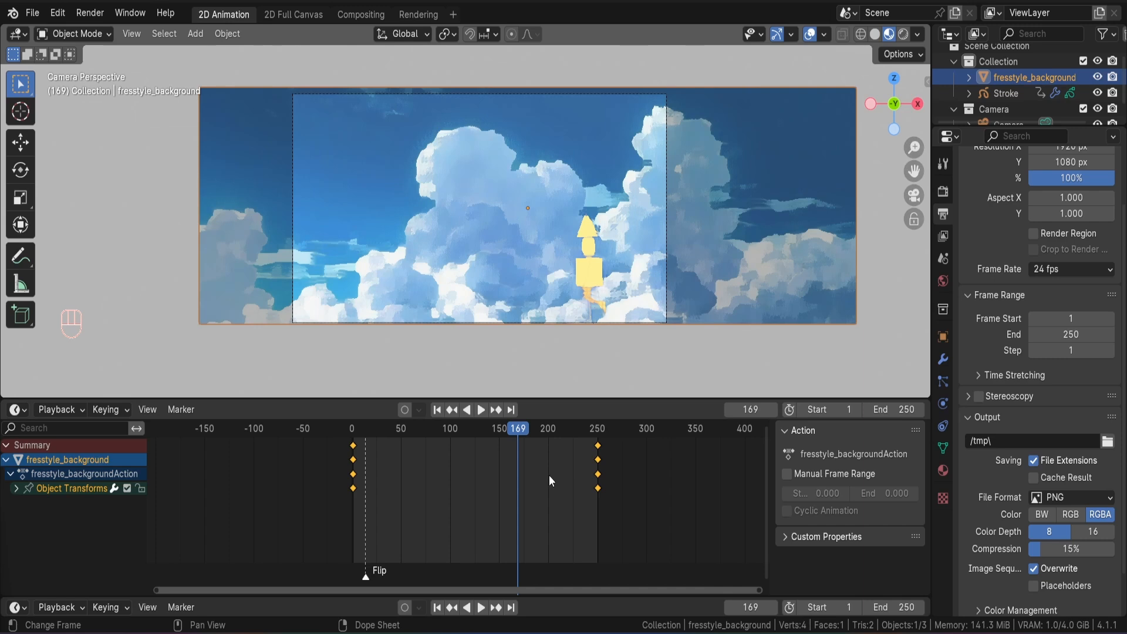
{"action": "scroll", "coordinate": [1029, 410], "scroll_direction": "down", "scroll_amount": 1}
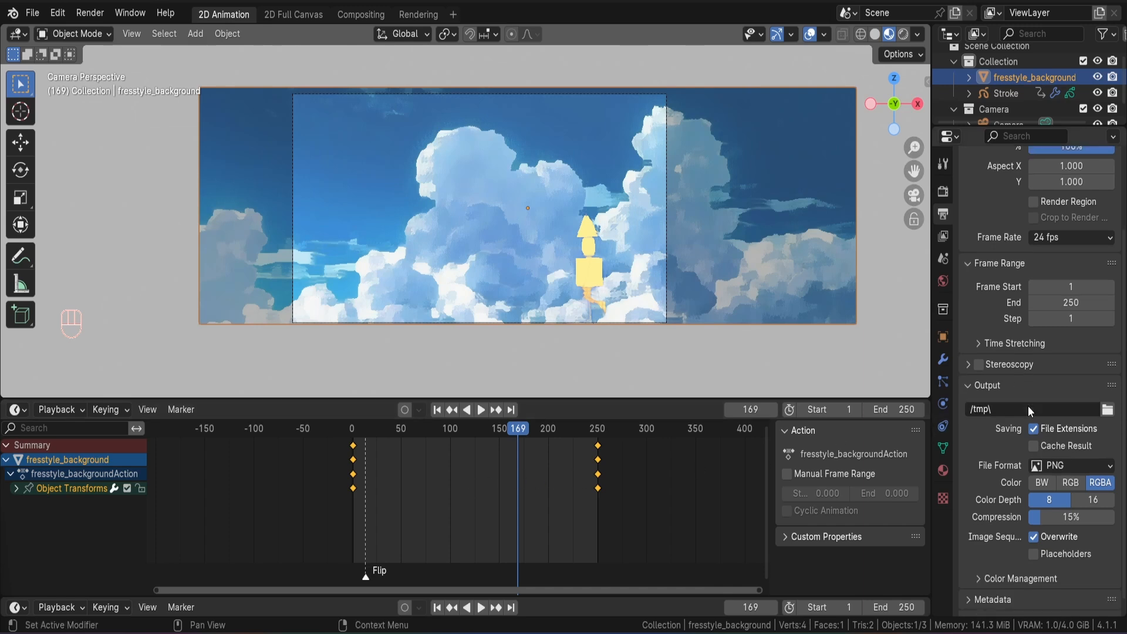
{"action": "left_click", "coordinate": [1107, 410]}
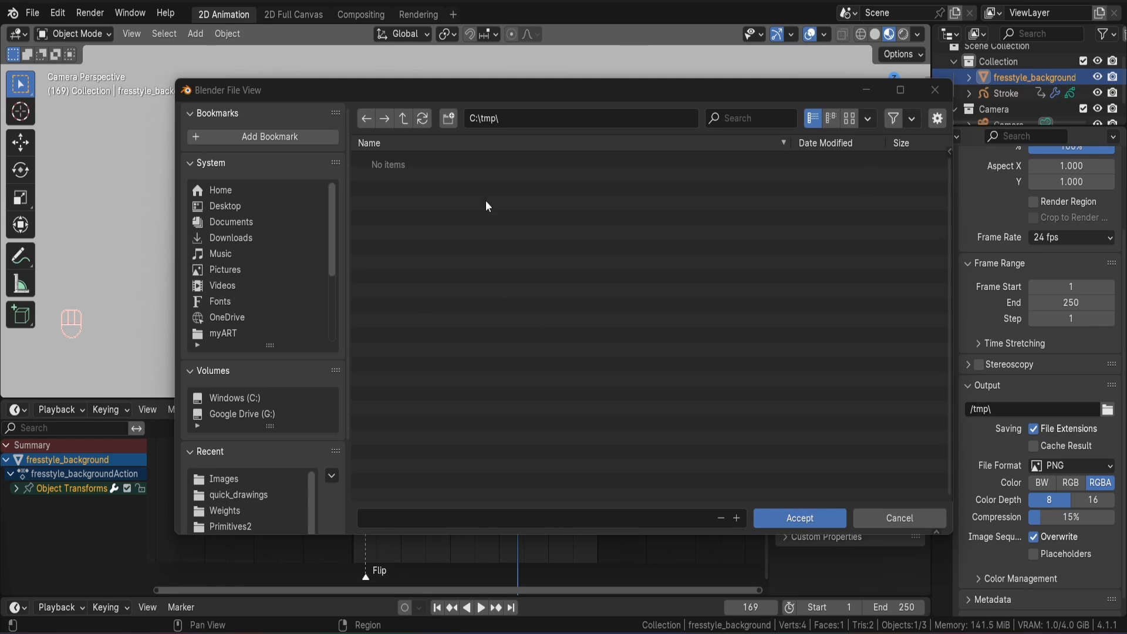
{"action": "key", "text": "Escape"}
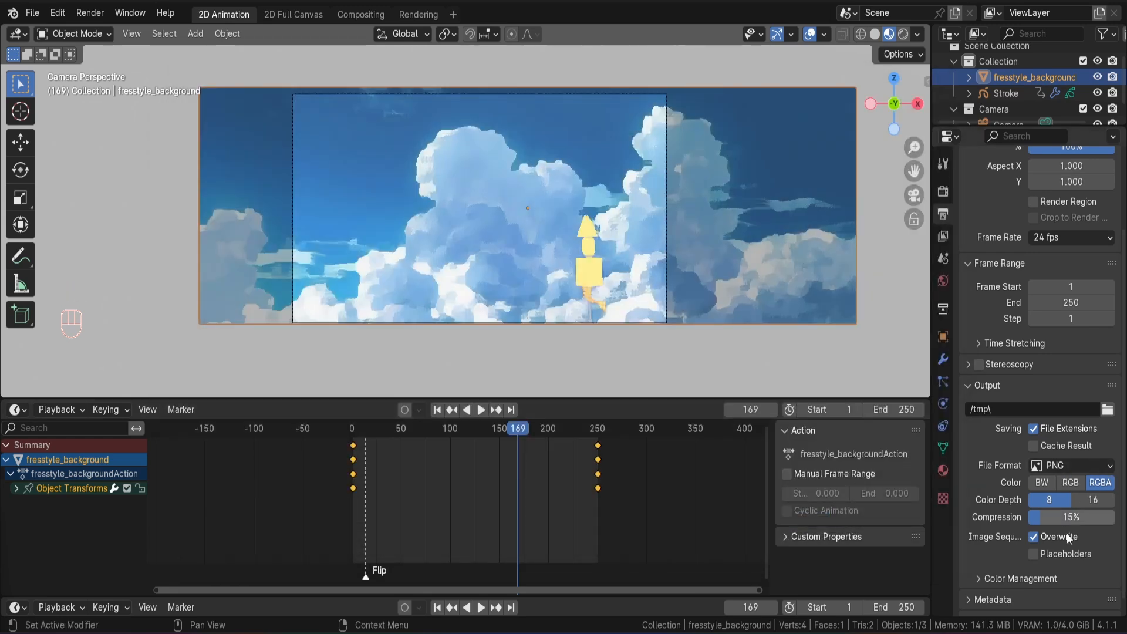
Set the output file format to FFmpeg Video and its encoding container to MPEG-4.
{"action": "scroll", "coordinate": [1062, 529], "scroll_direction": "down", "scroll_amount": 1}
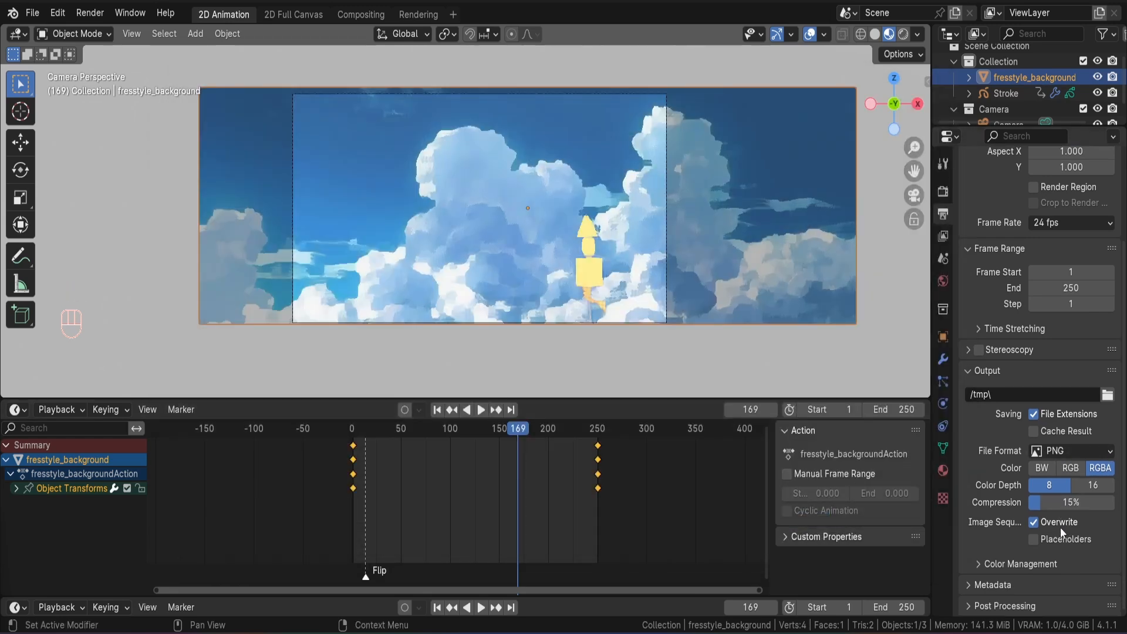
{"action": "left_click", "coordinate": [1076, 452]}
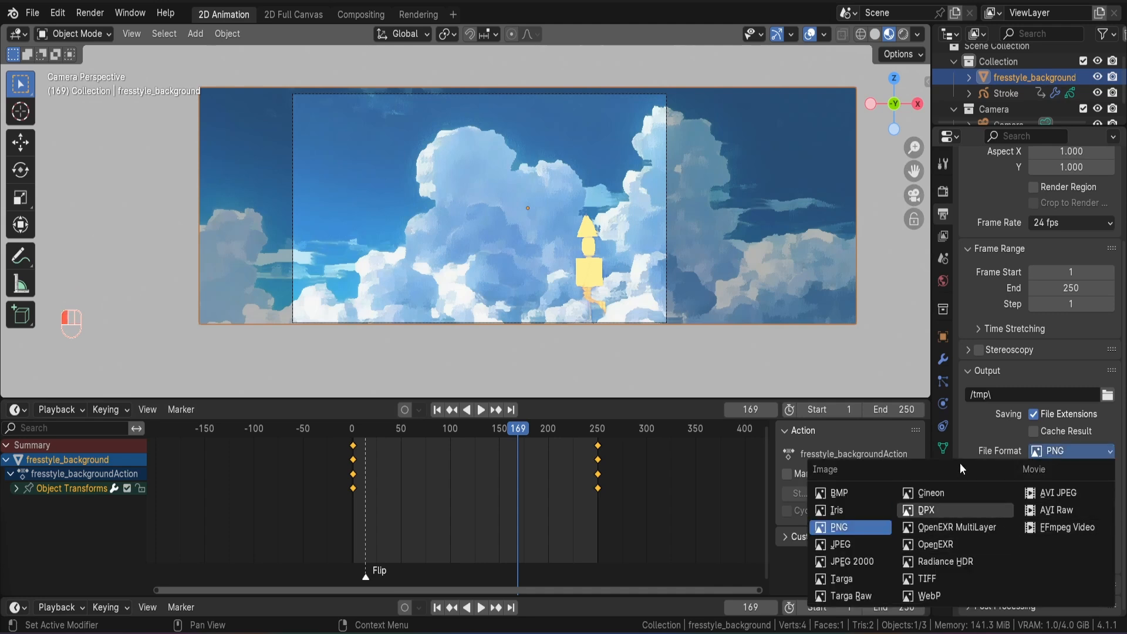
{"action": "left_click", "coordinate": [1047, 530]}
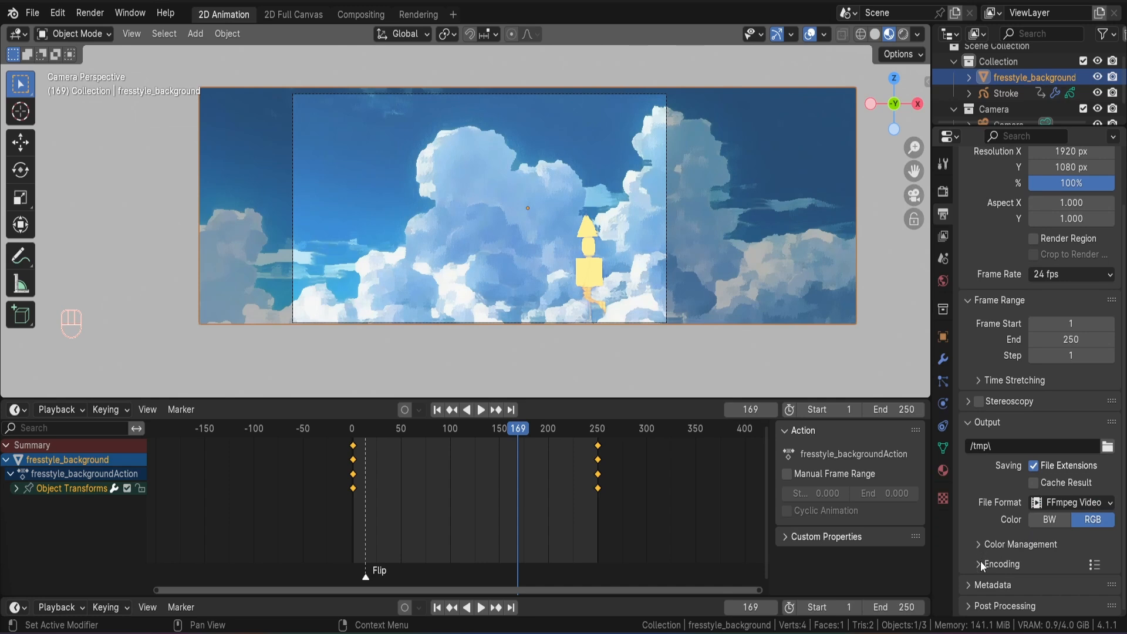
{"action": "left_click", "coordinate": [982, 564]}
{"action": "scroll", "coordinate": [1040, 462], "scroll_direction": "down", "scroll_amount": 5}
{"action": "left_click", "coordinate": [1056, 428]}
{"action": "left_click", "coordinate": [1056, 479]}
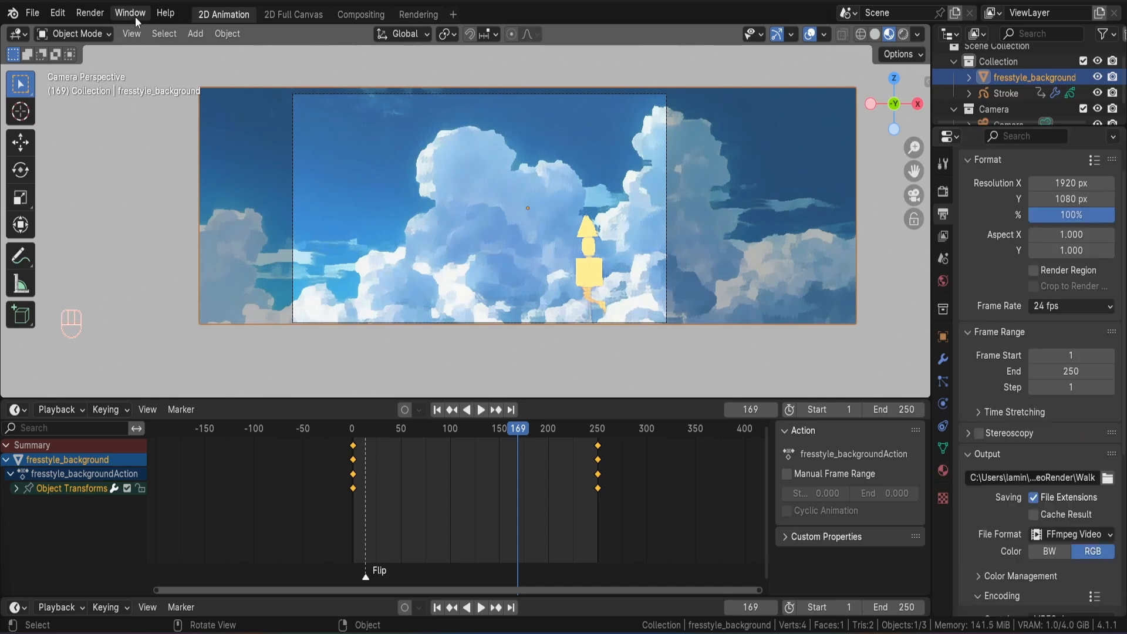
Start rendering the full walk cycle animation to video.
{"action": "left_click", "coordinate": [93, 14]}
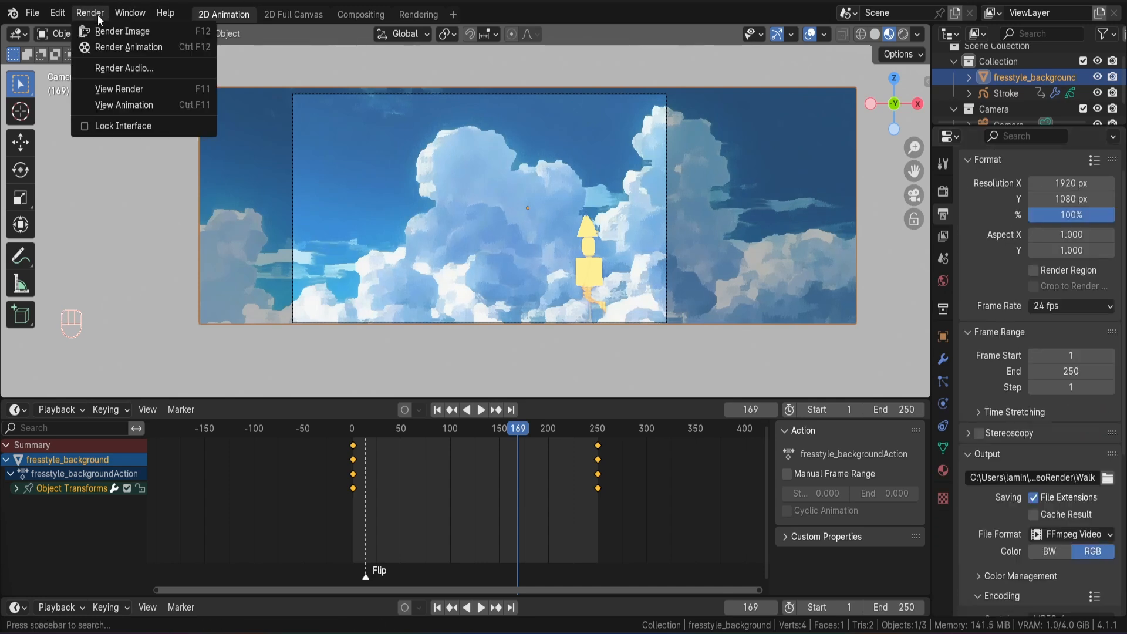
{"action": "left_click", "coordinate": [119, 44]}
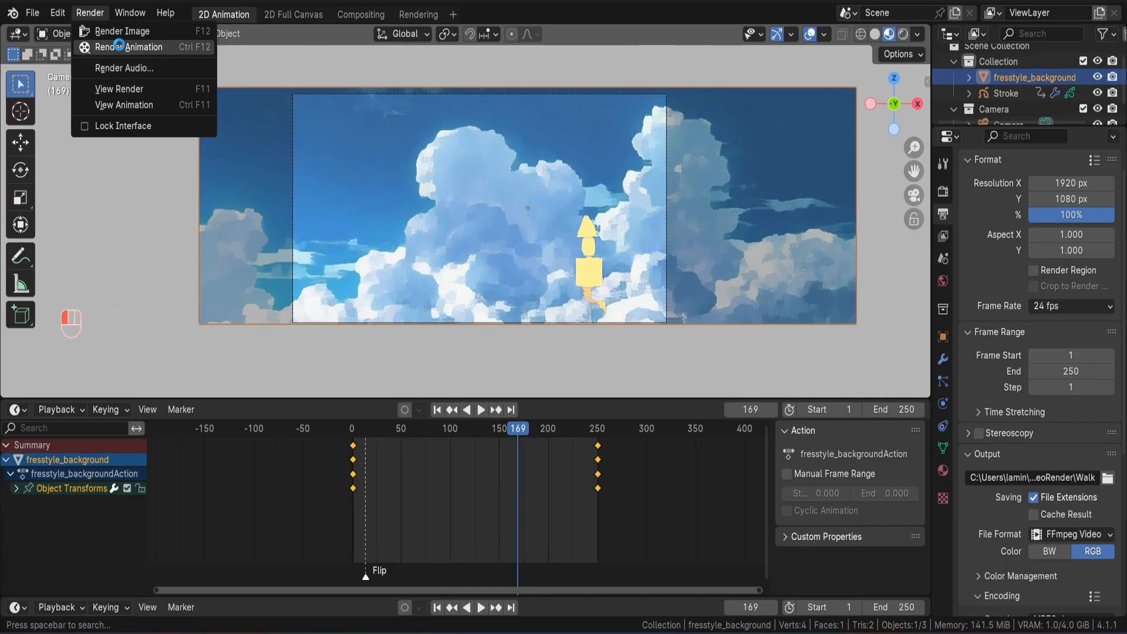